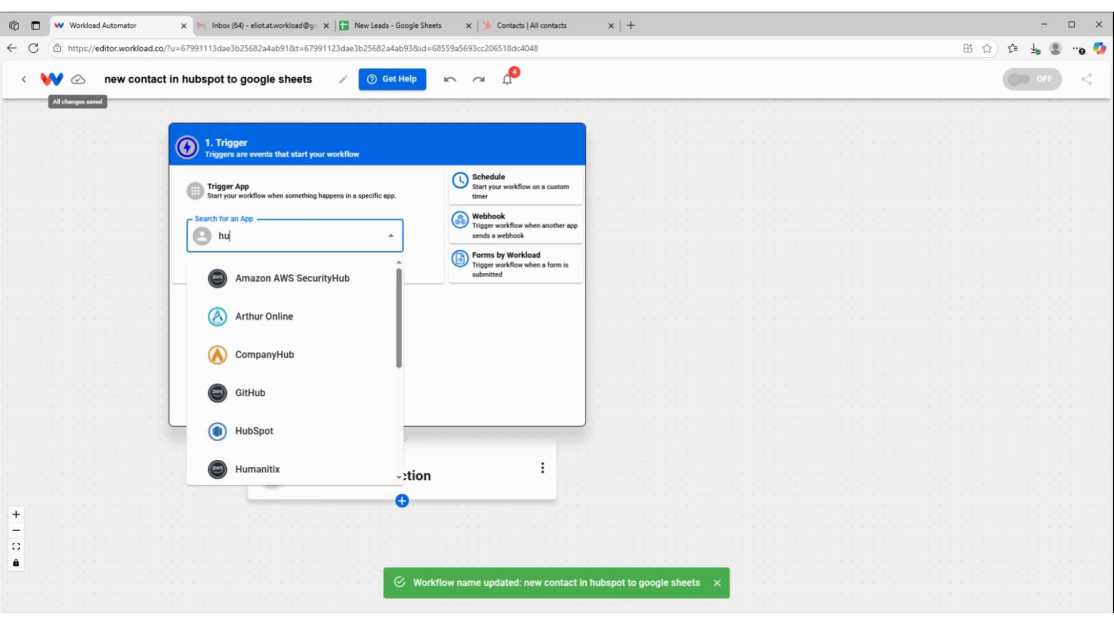
Set HubSpot as the trigger app with the New Contact event, using the already connected HubSpot account.
left_click(274, 284)
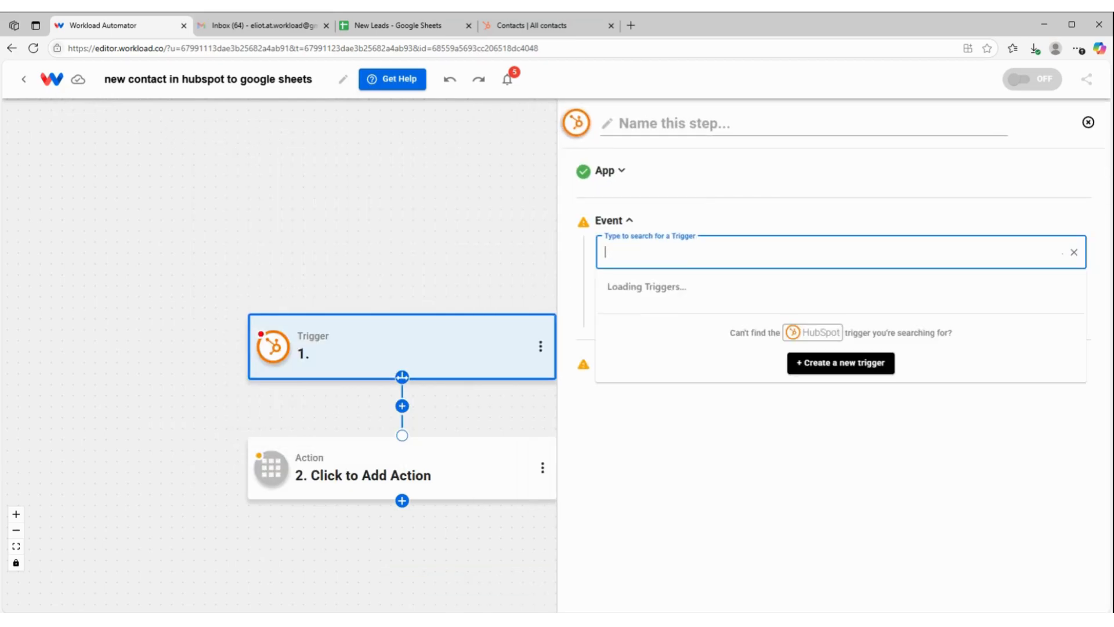
scroll(642, 336, "down", 3)
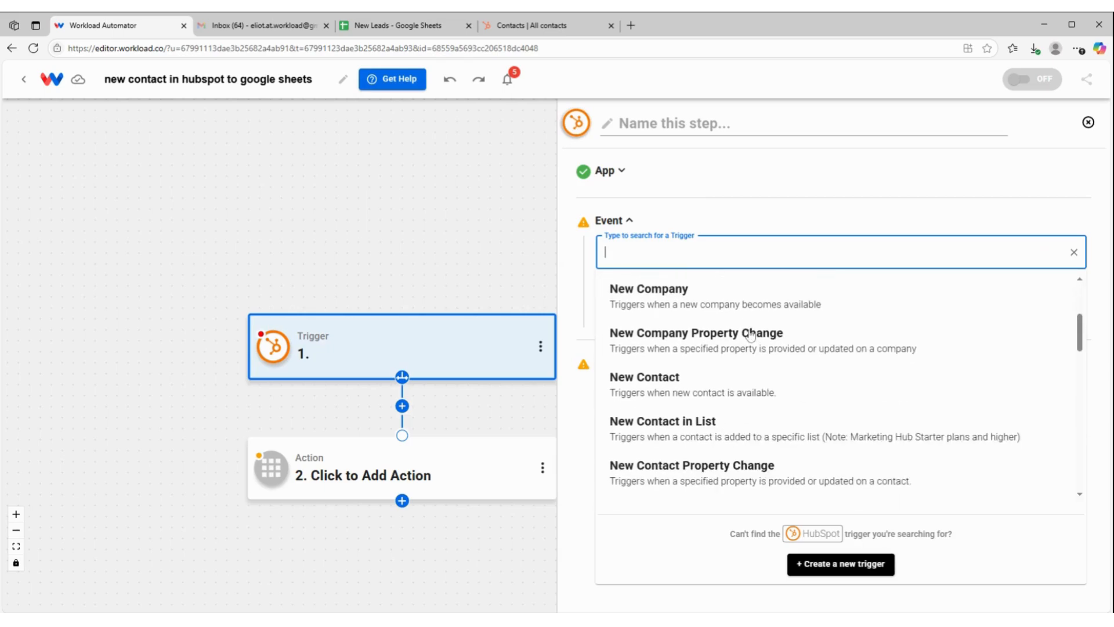
left_click(666, 394)
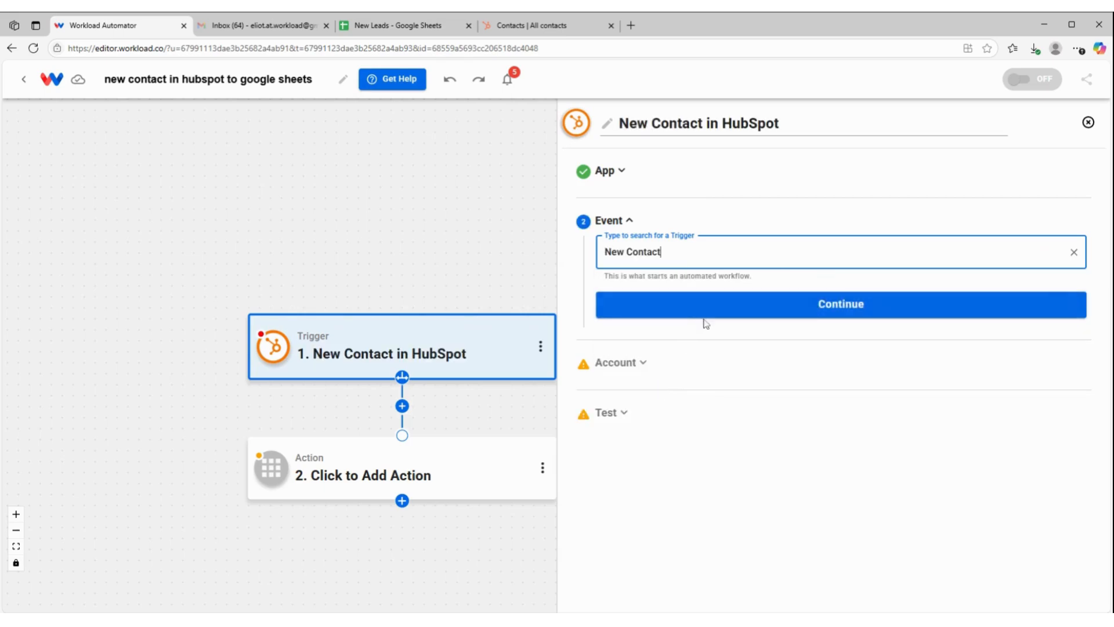
left_click(729, 312)
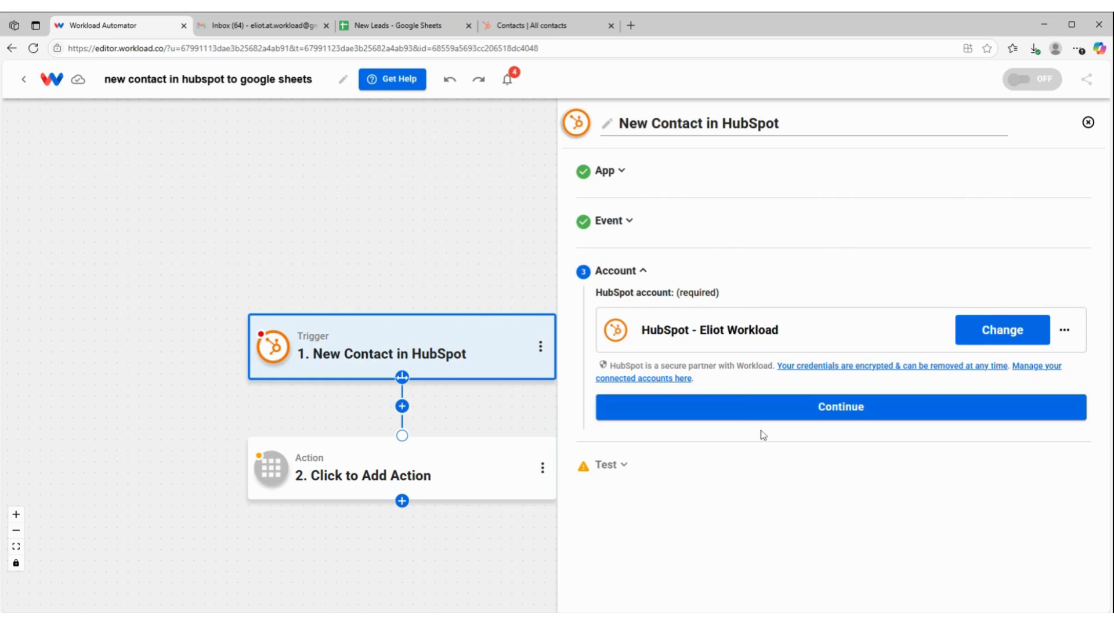
left_click(809, 408)
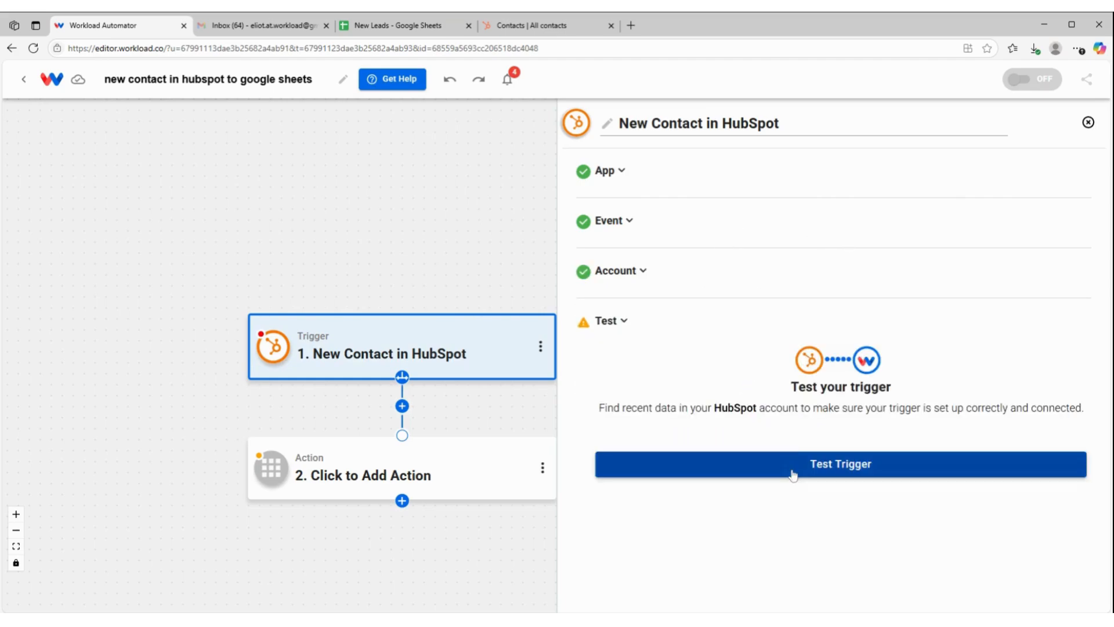
Test the HubSpot trigger to fetch recent contact records.
left_click(792, 475)
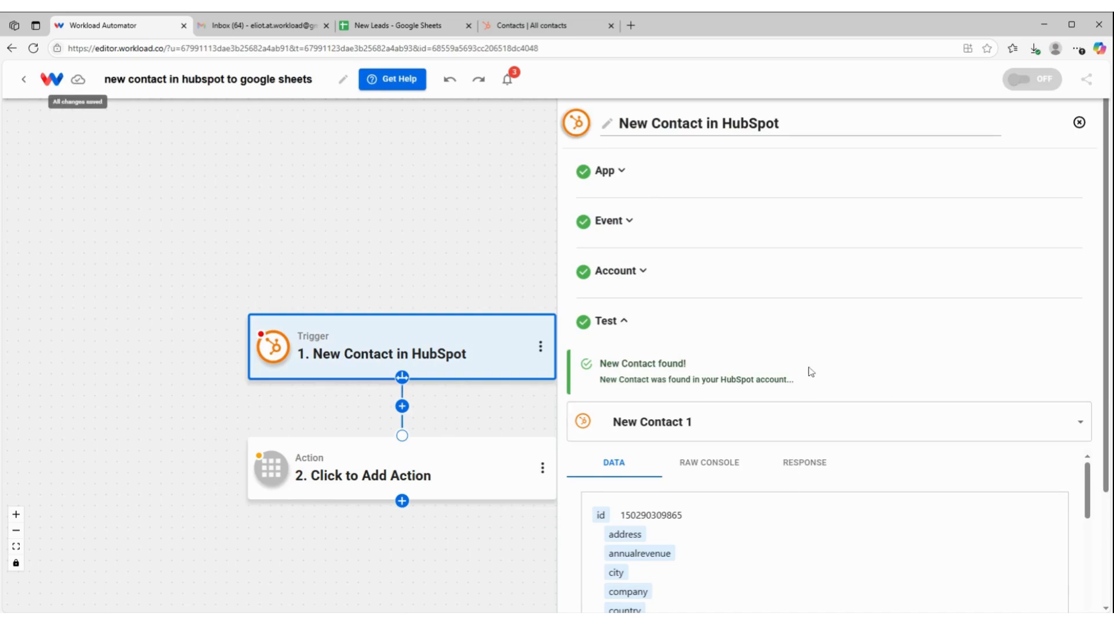
scroll(804, 458, "down", 2)
scroll(805, 454, "up", 3)
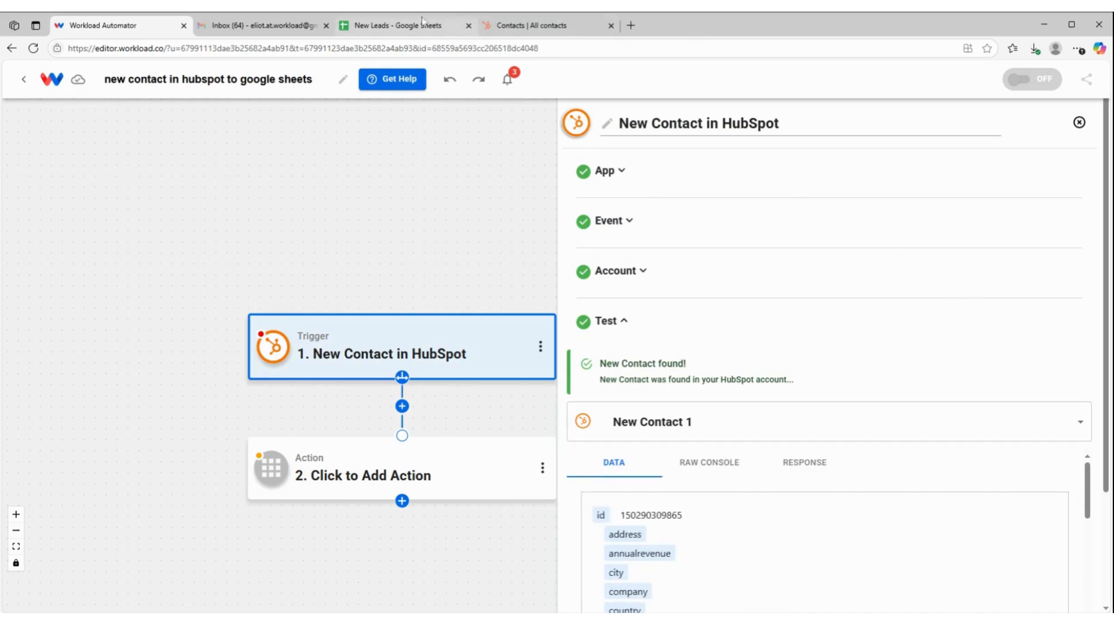
Compare the column headers of the New Leads spreadsheet with the data fields of the New Contact 1 test record.
left_click(384, 27)
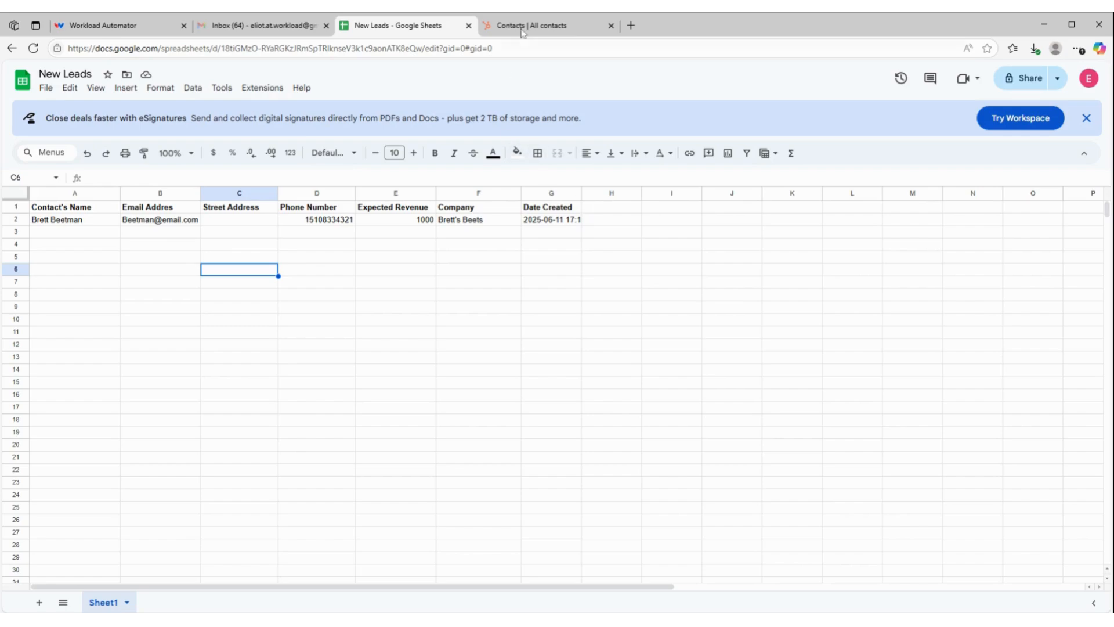
left_click(104, 29)
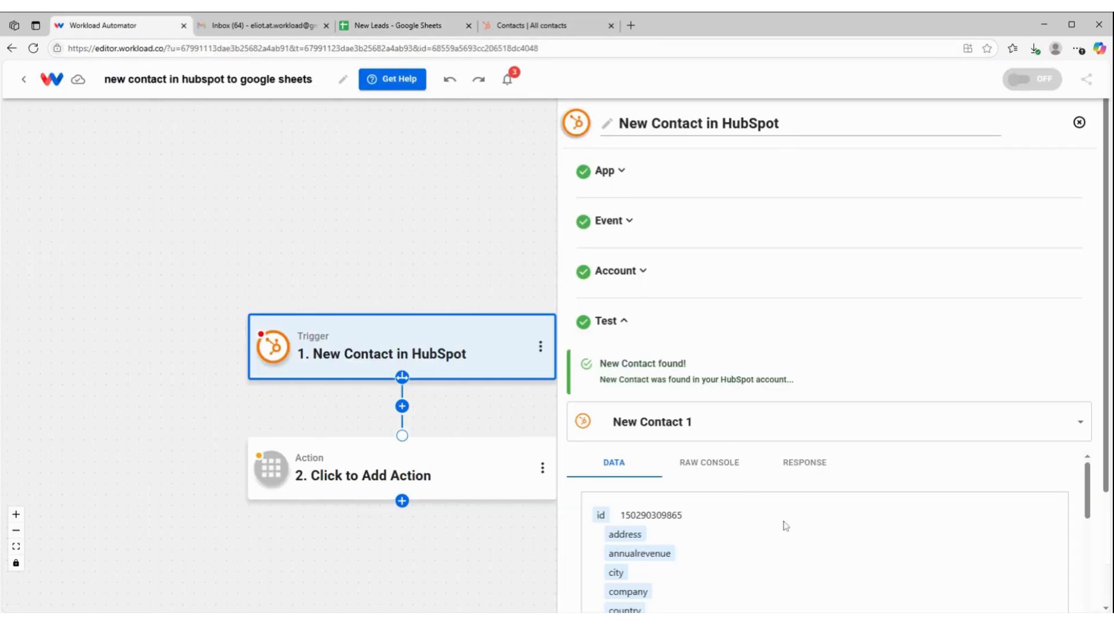
scroll(794, 548, "down", 1)
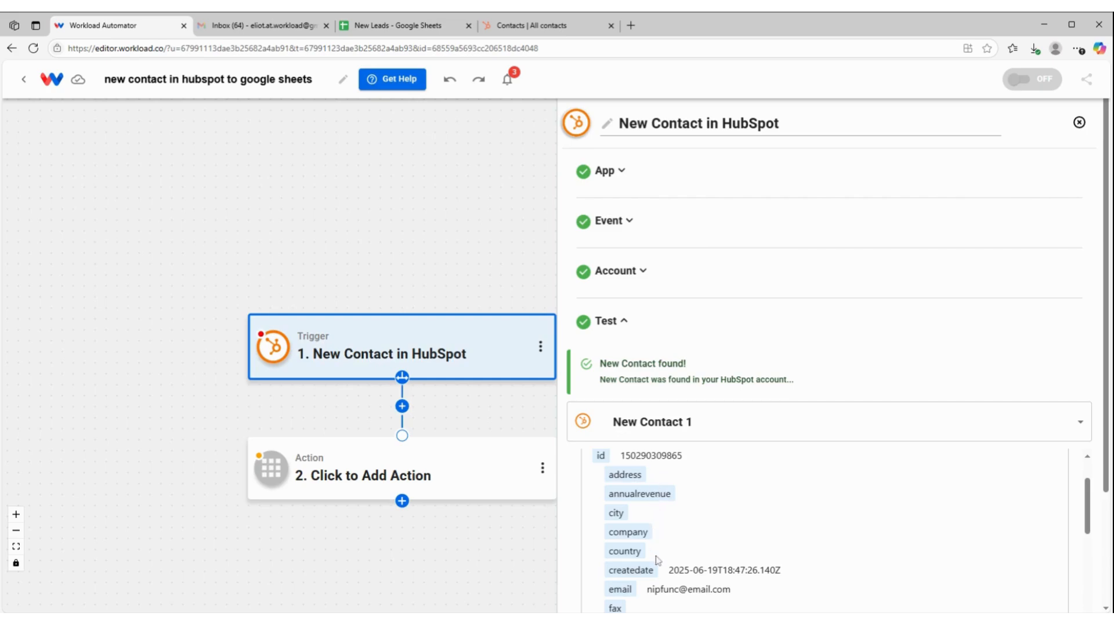
scroll(650, 505, "down", 1)
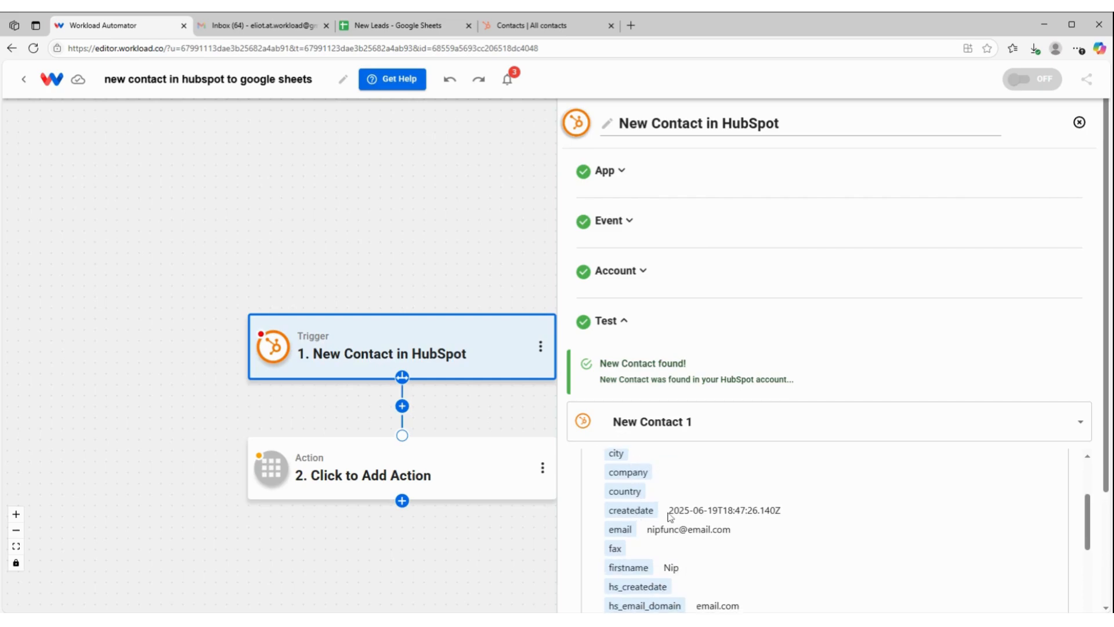
scroll(655, 460, "up", 1)
scroll(661, 502, "down", 4)
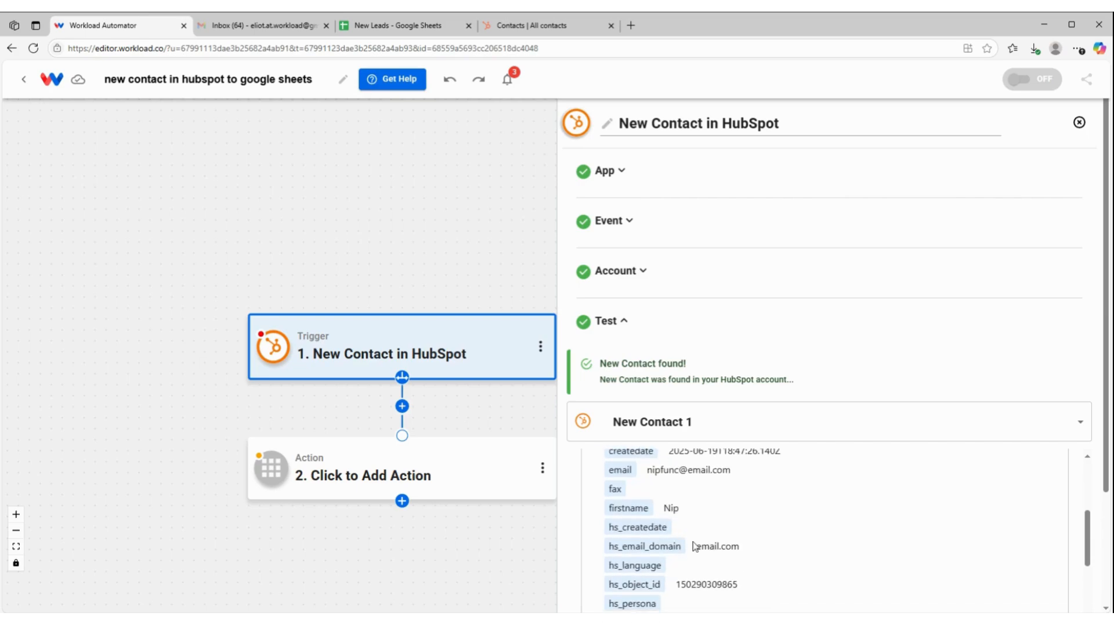
scroll(708, 530, "down", 1)
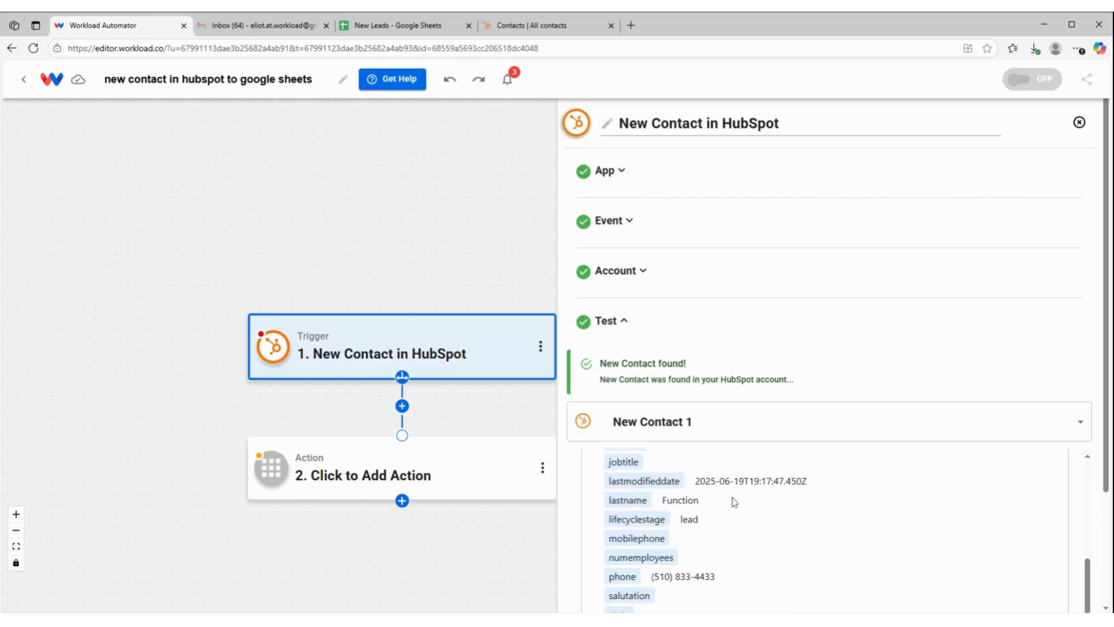
scroll(733, 501, "down", 2)
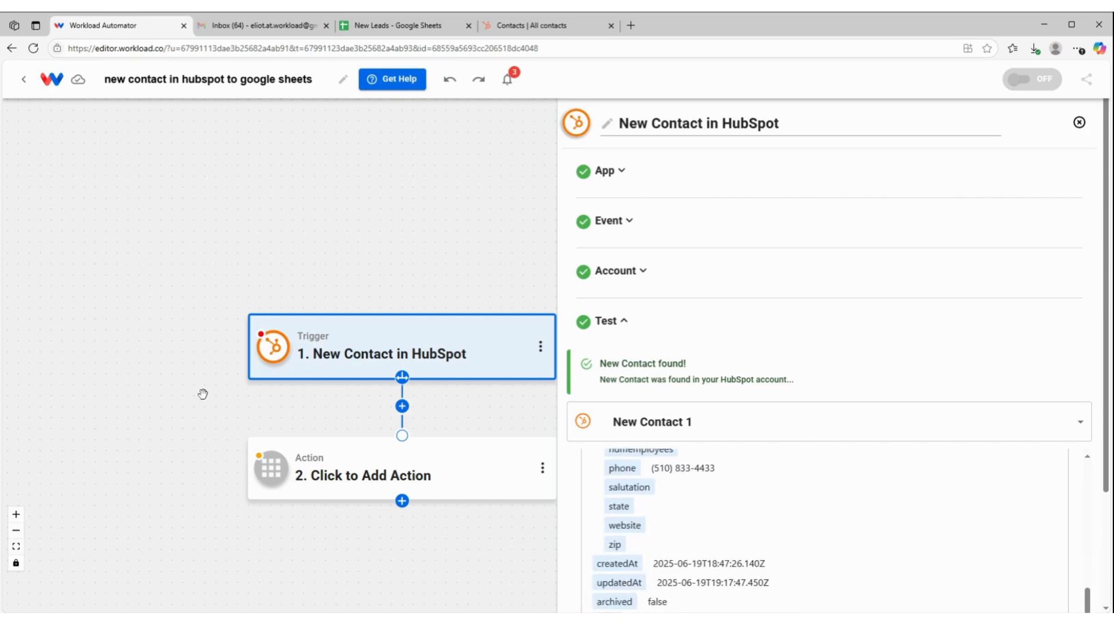
Choose New Contact 2 as the trigger's test record, review its data fields and finish the trigger setup.
left_click(913, 423)
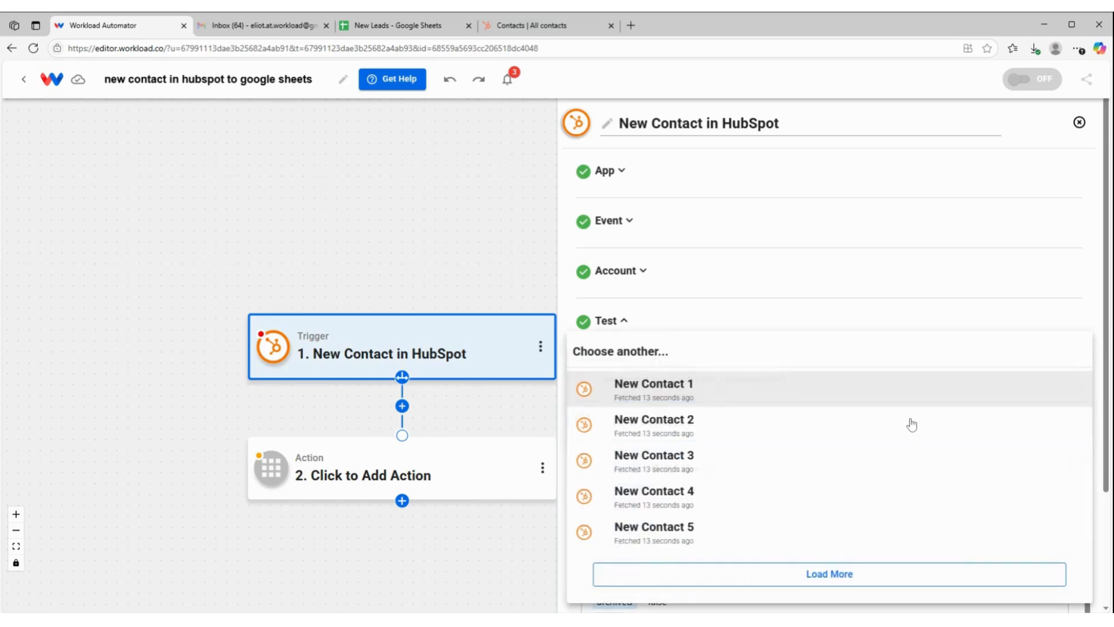
left_click(669, 426)
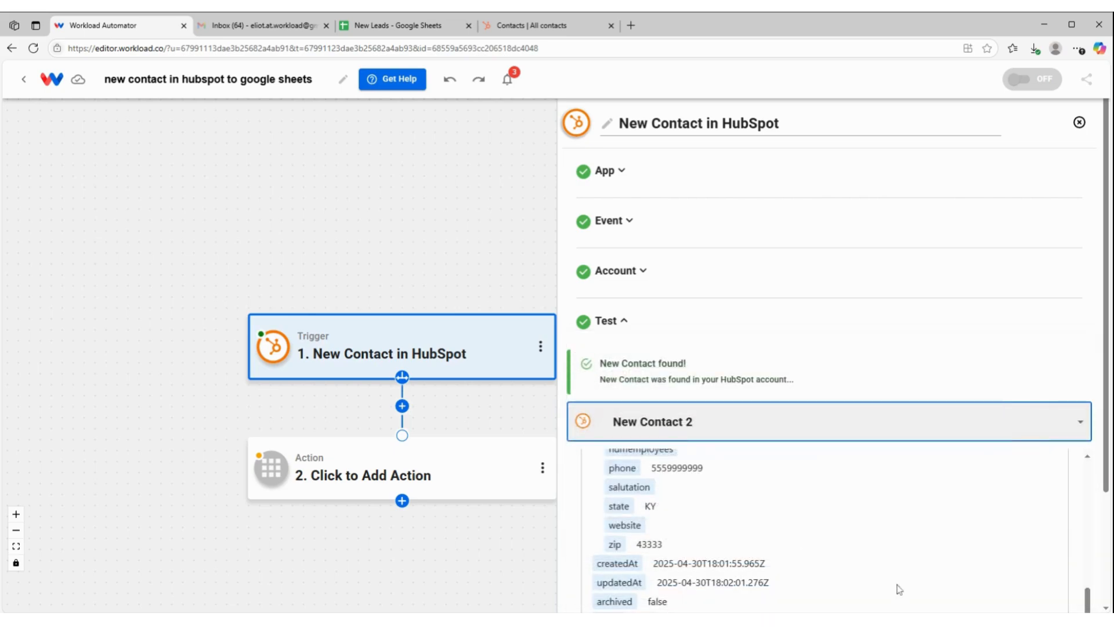
scroll(846, 502, "down", 1)
scroll(845, 510, "up", 4)
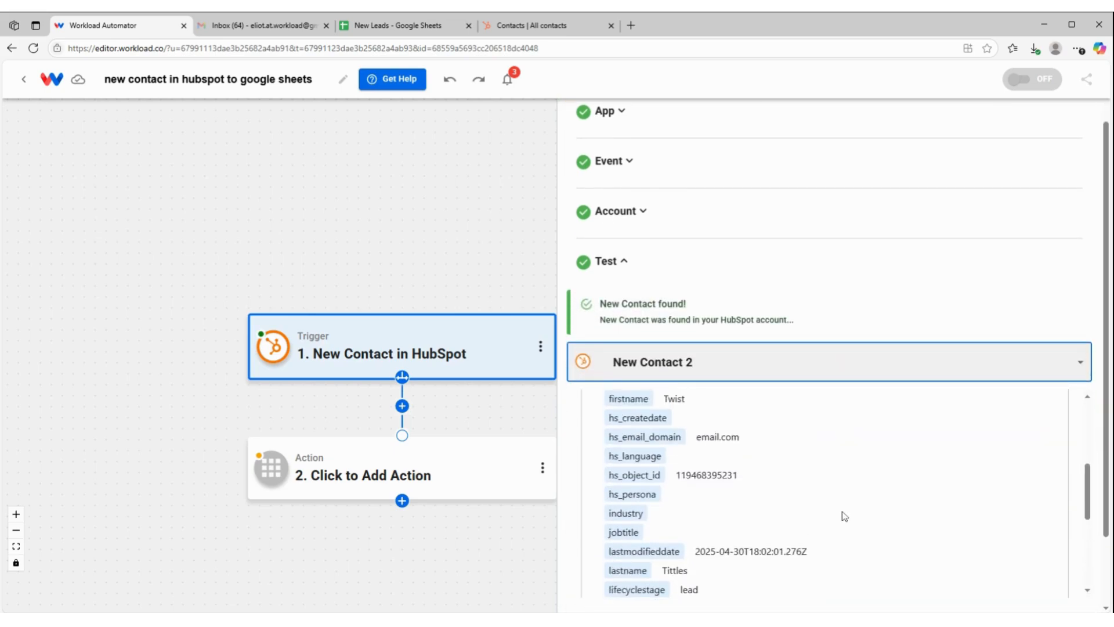
scroll(844, 516, "down", 2)
scroll(845, 516, "up", 5)
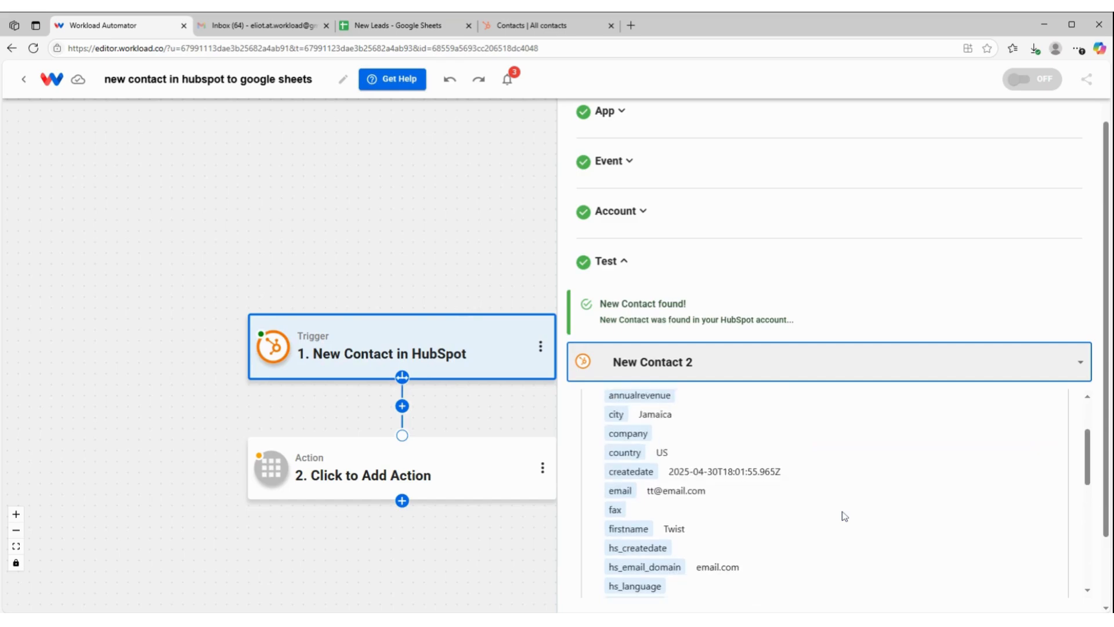
scroll(844, 516, "up", 1)
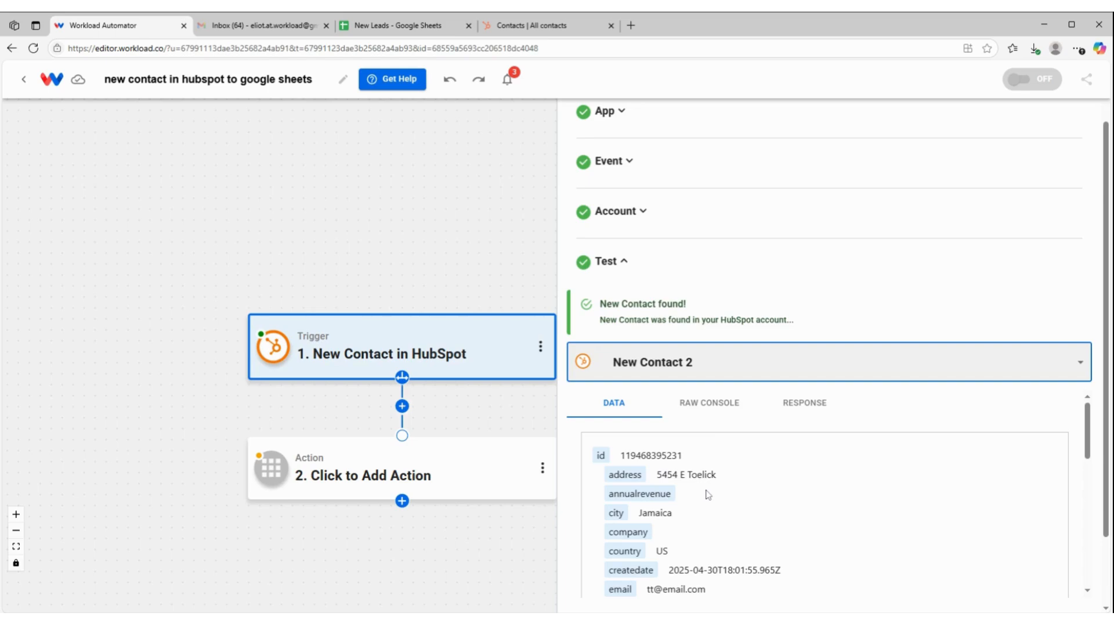
scroll(706, 494, "down", 2)
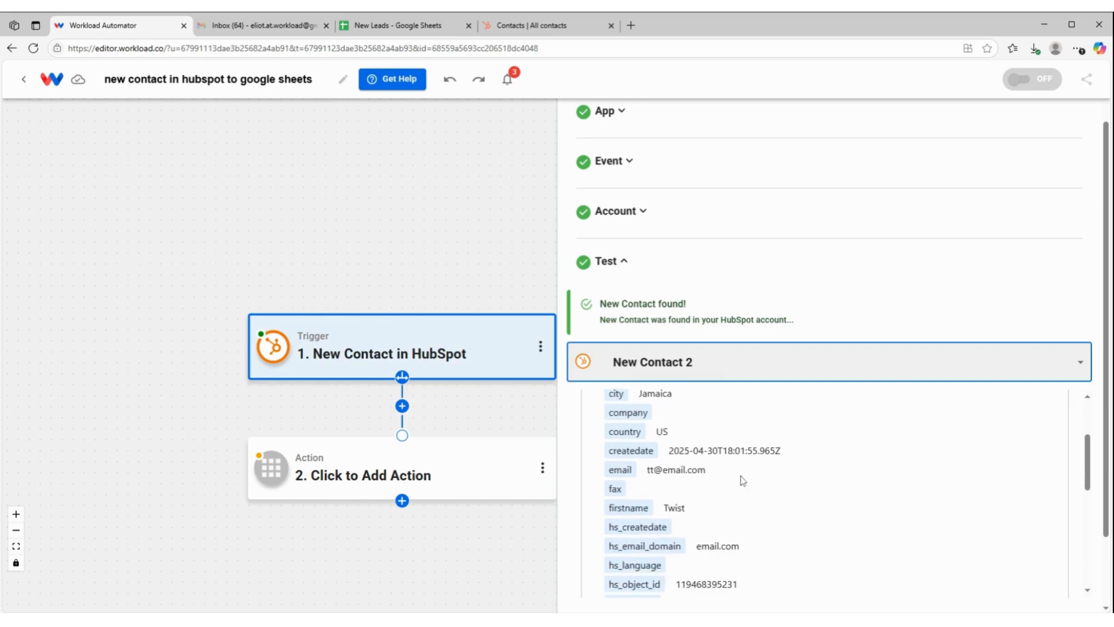
scroll(768, 468, "down", 5)
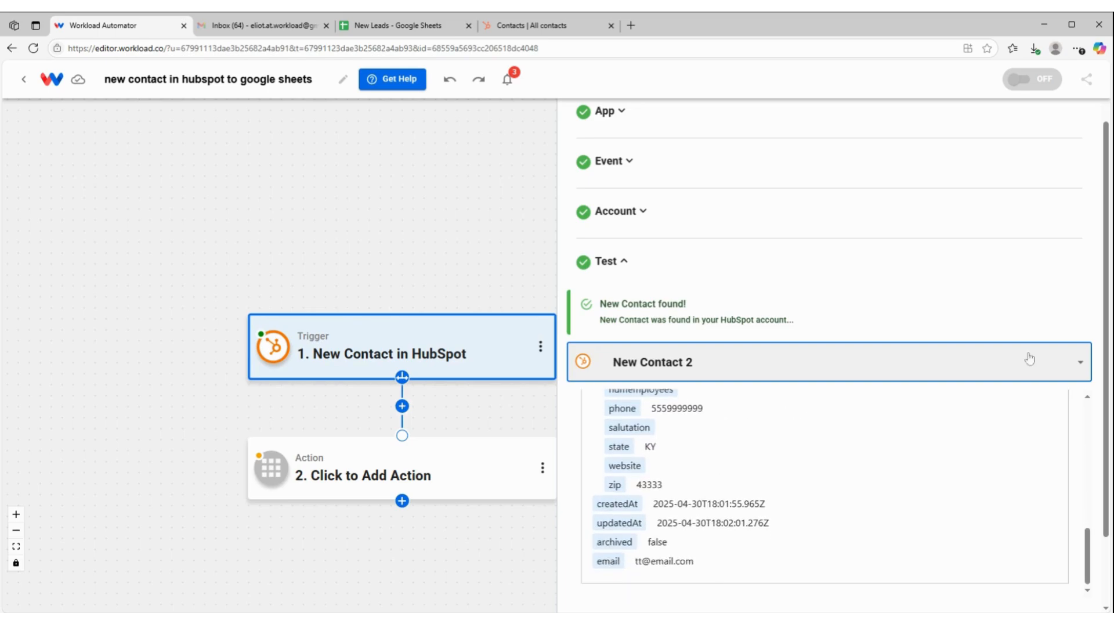
scroll(938, 311, "down", 2)
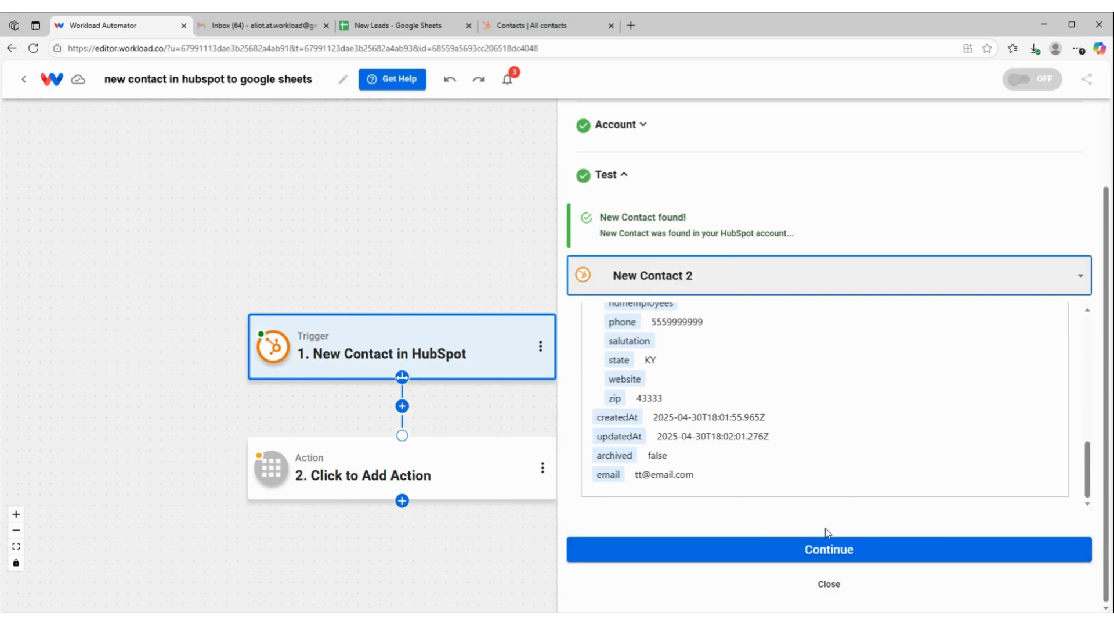
left_click(821, 548)
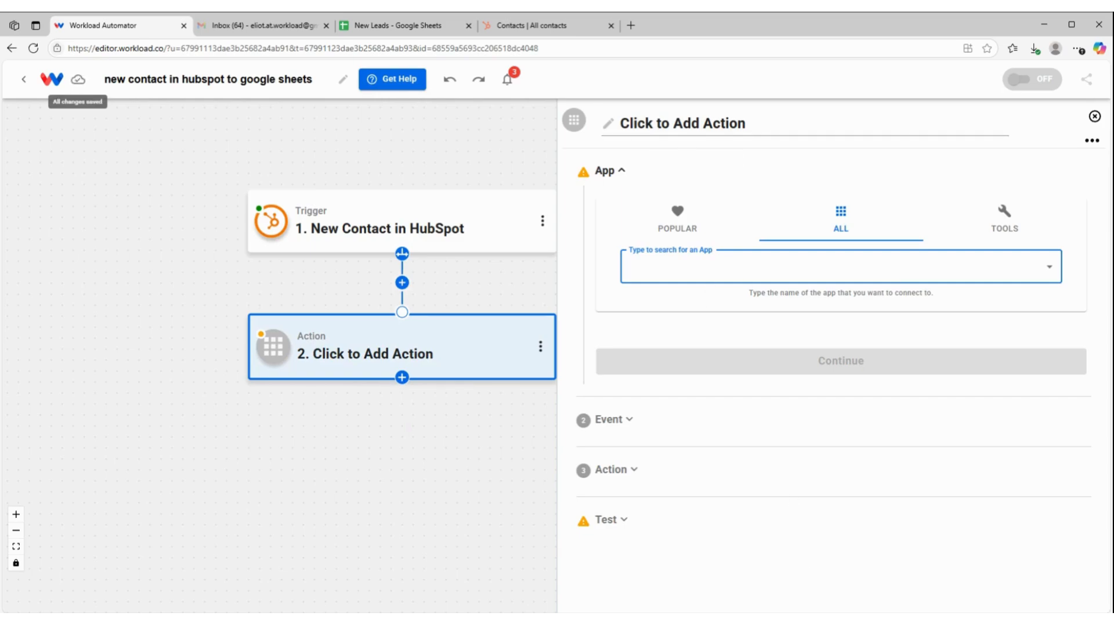
Set the action to Google Sheets with the Create Spreadsheet Row event, using the already connected account.
type("sheets")
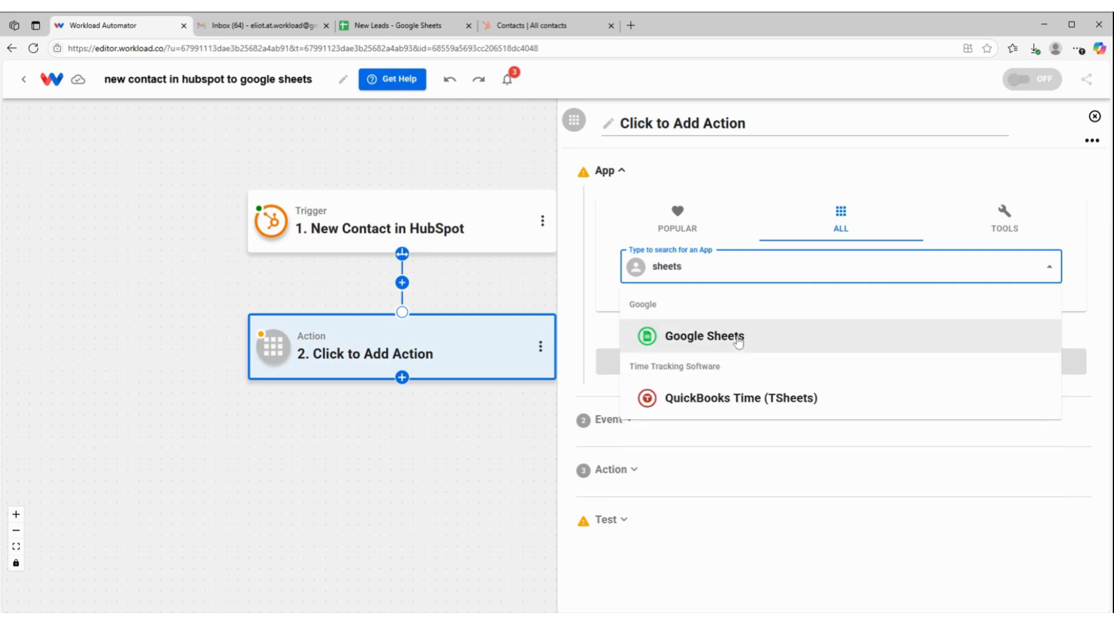
left_click(737, 340)
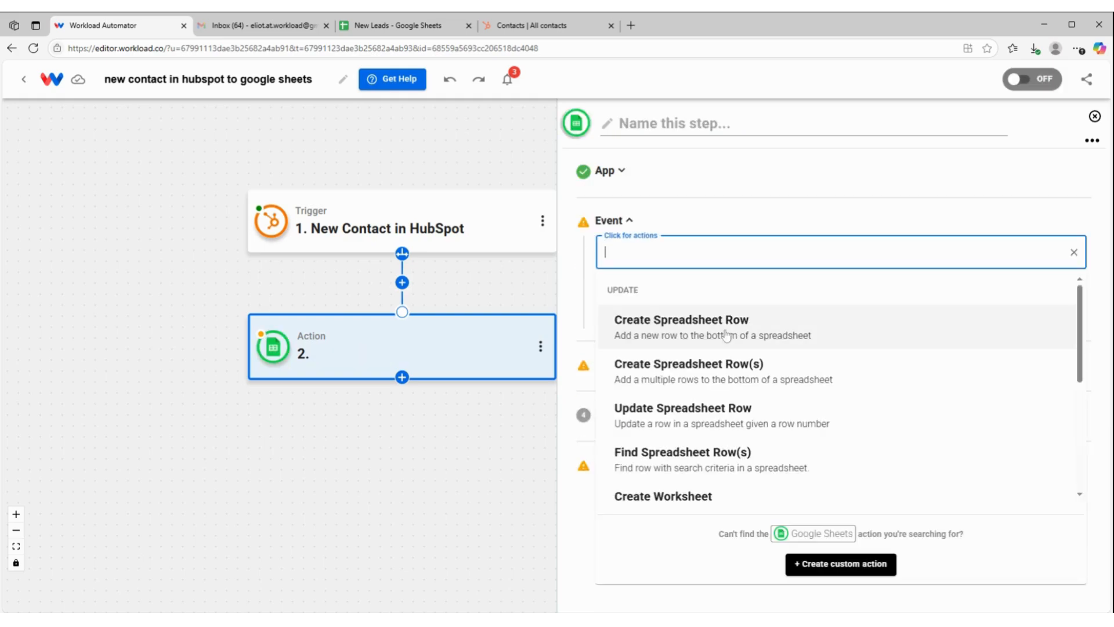
left_click(727, 331)
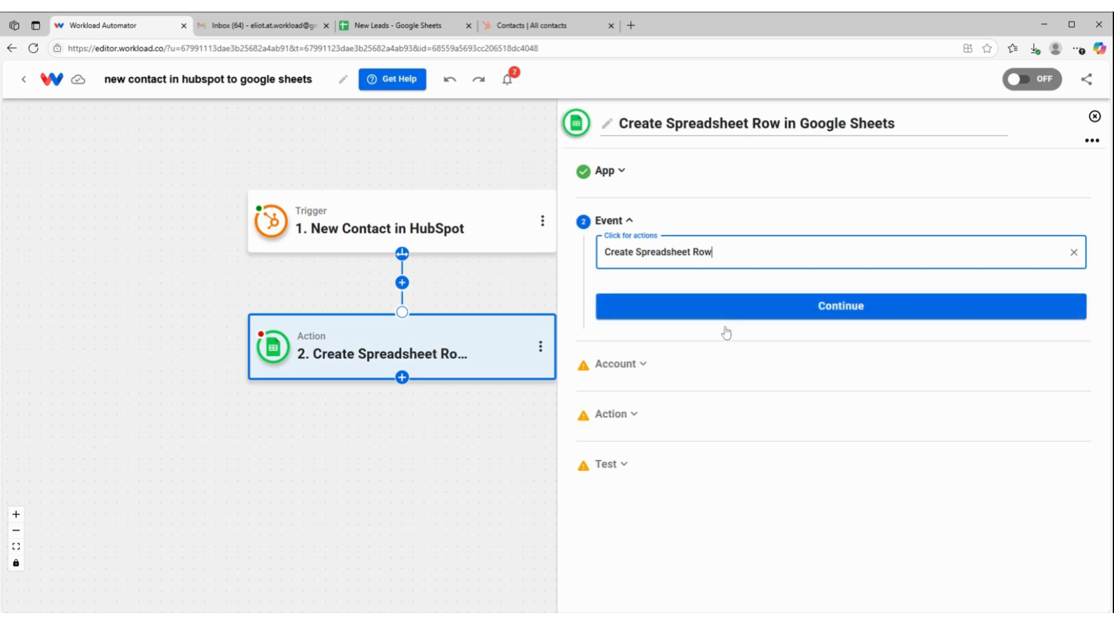
left_click(770, 304)
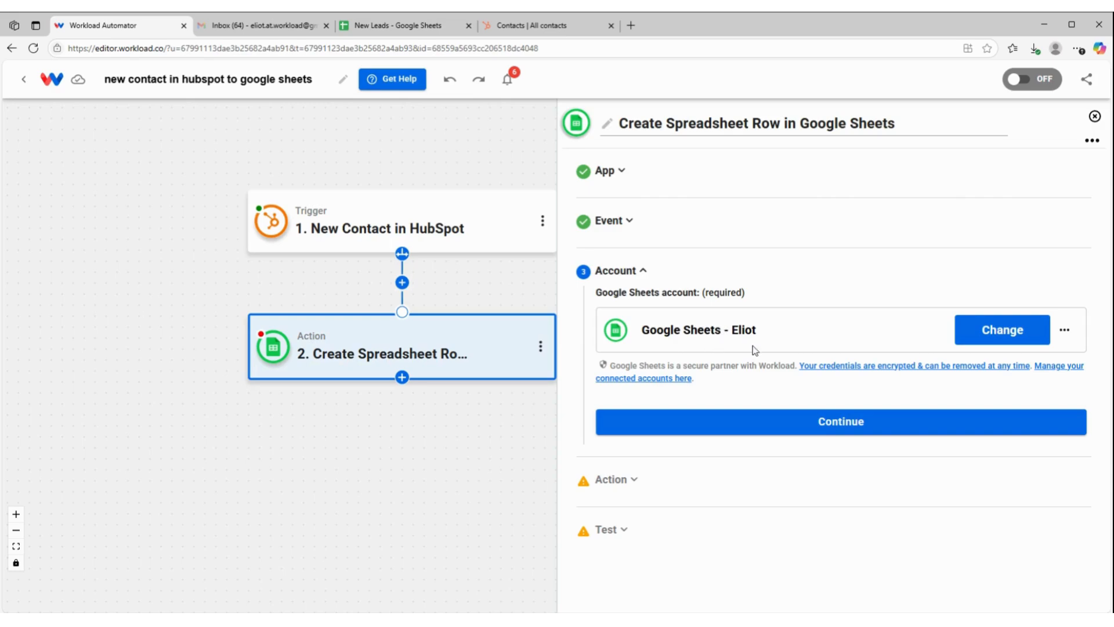
left_click(860, 427)
Set the action's spreadsheet to New Leads and its worksheet to Sheet1.
scroll(744, 324, "down", 2)
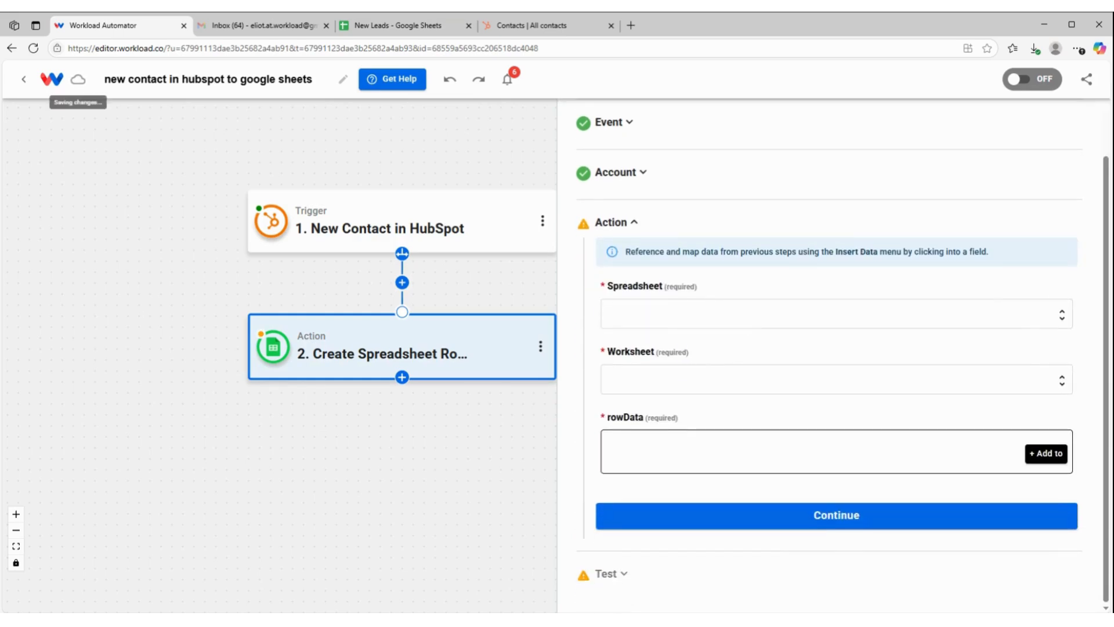
left_click(770, 320)
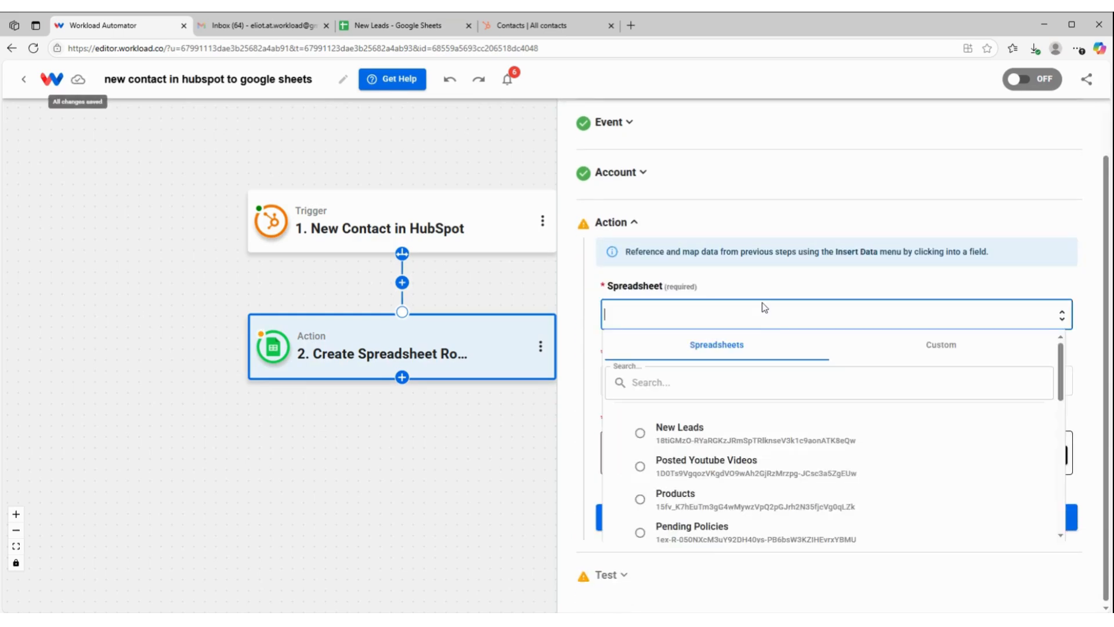
left_click(684, 429)
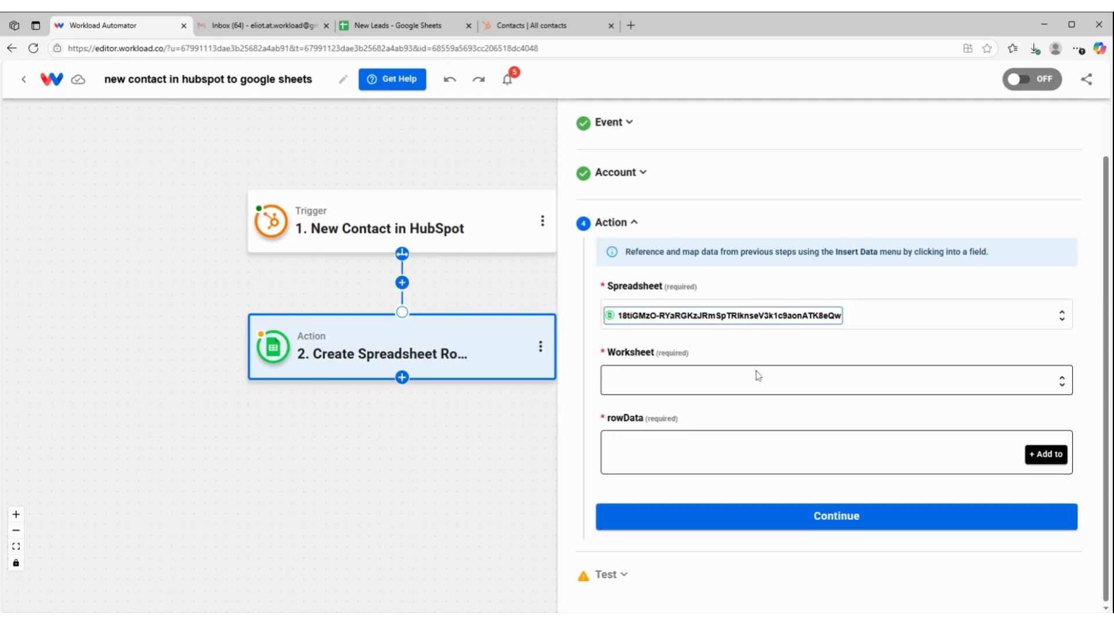
left_click(726, 381)
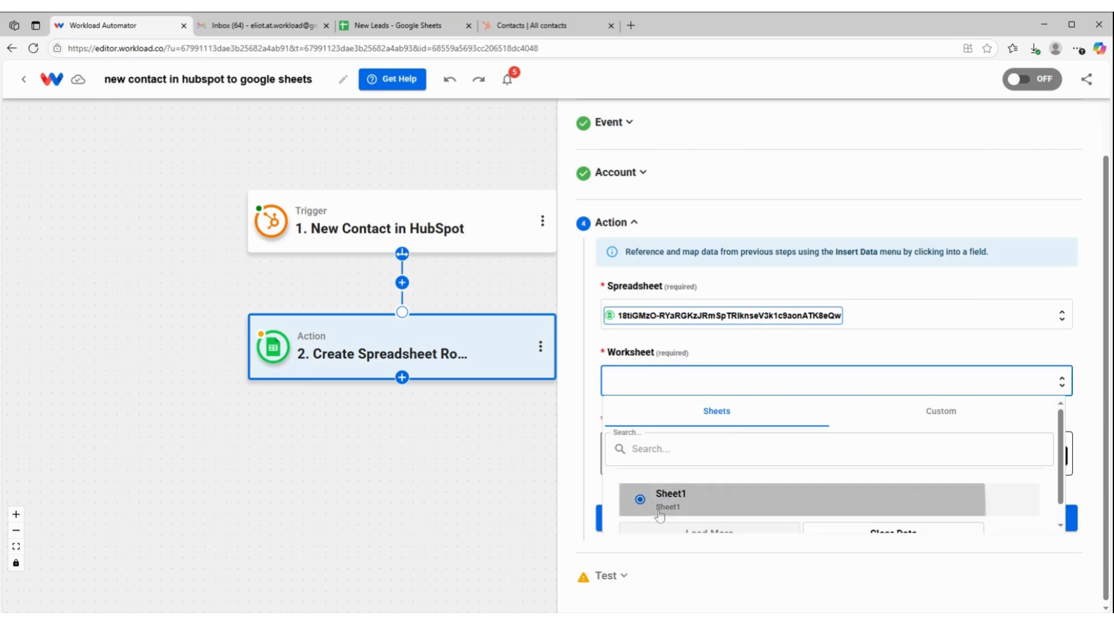
left_click(664, 497)
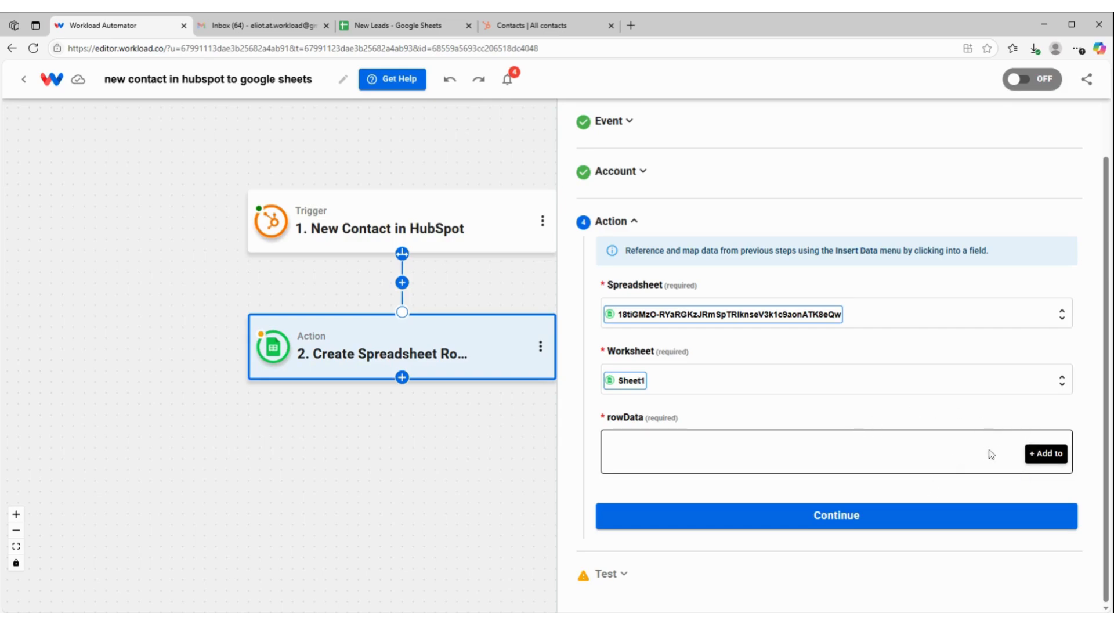
Add a rowData entry to the Create Spreadsheet Row action for the Contact's Name column.
left_click(1044, 458)
scroll(805, 428, "down", 3)
left_click(644, 301)
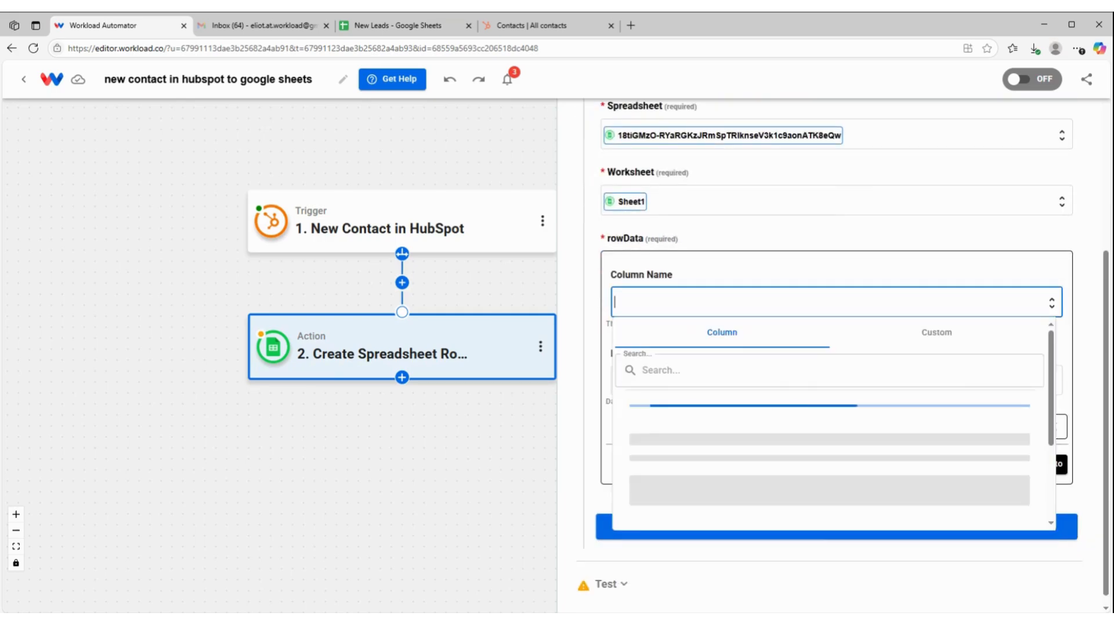
left_click(676, 430)
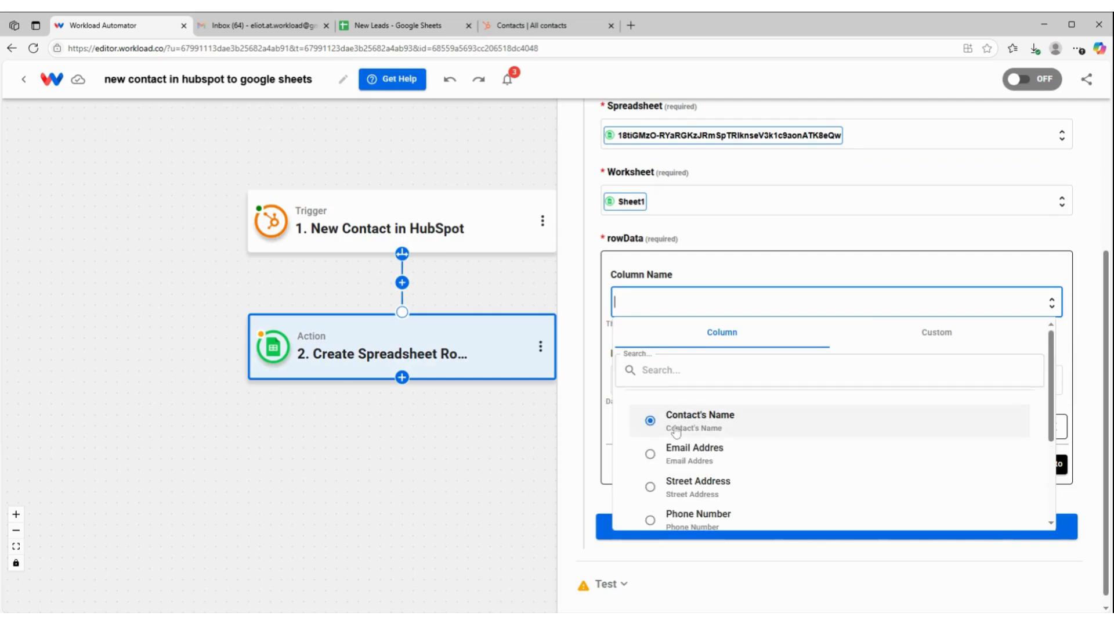
Fill the Contact's Name entry's data with the firstname and lastname fields from the New Contact in HubSpot trigger.
left_click(639, 369)
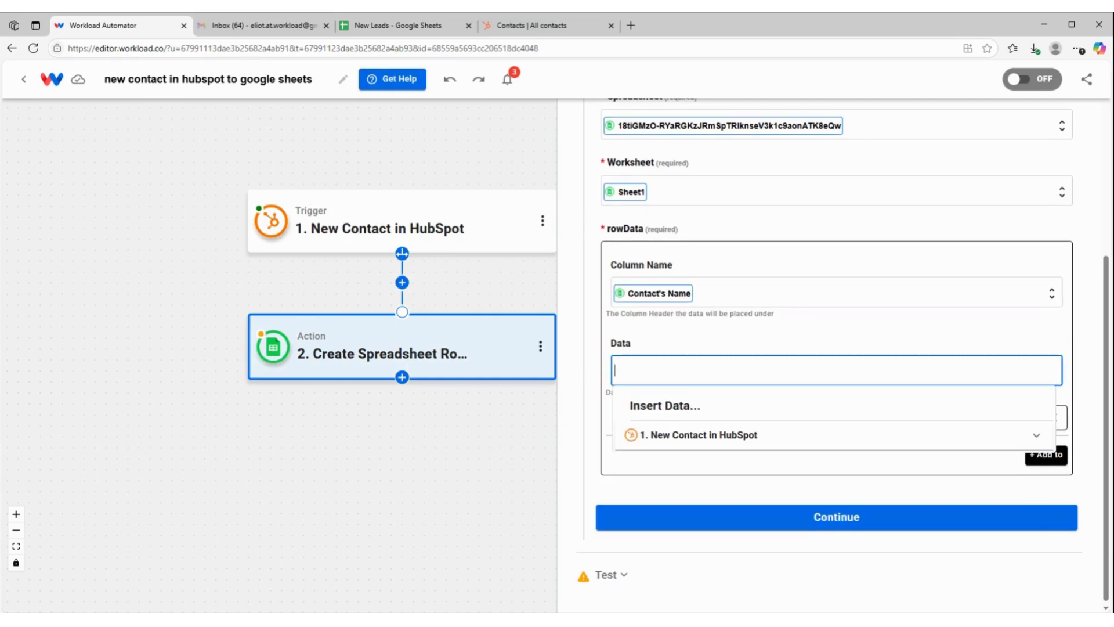
left_click(678, 439)
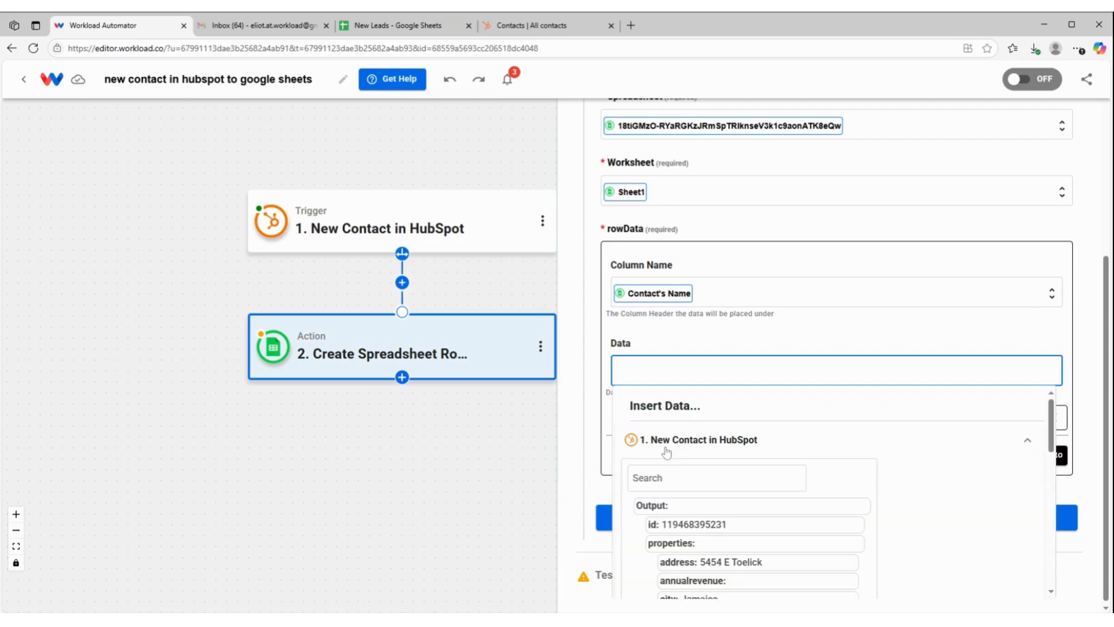
scroll(687, 418, "down", 3)
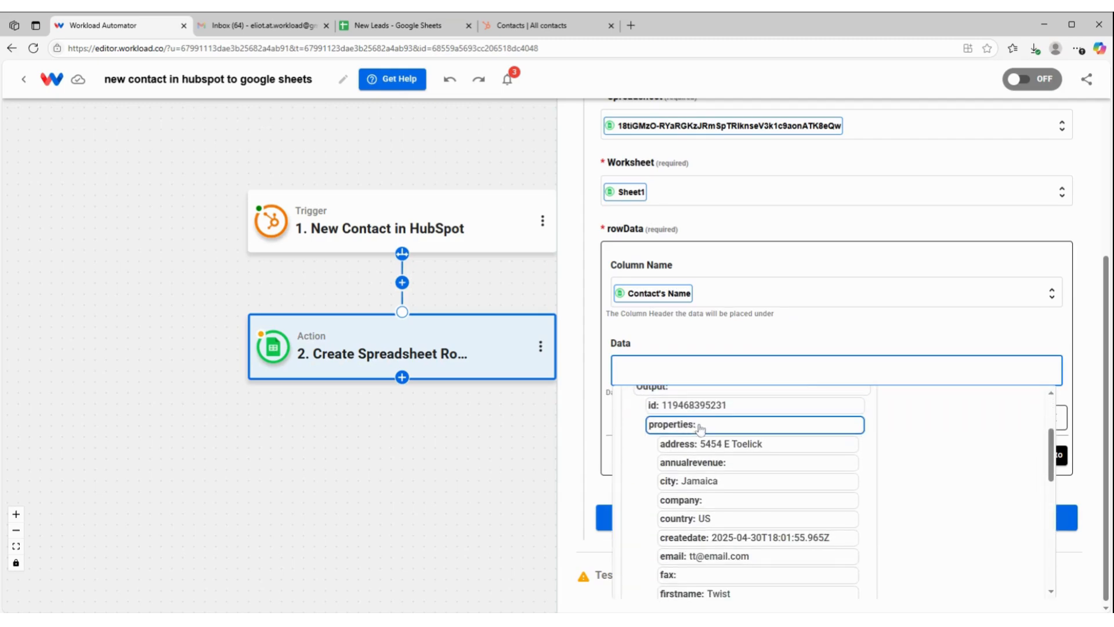
scroll(695, 428, "down", 3)
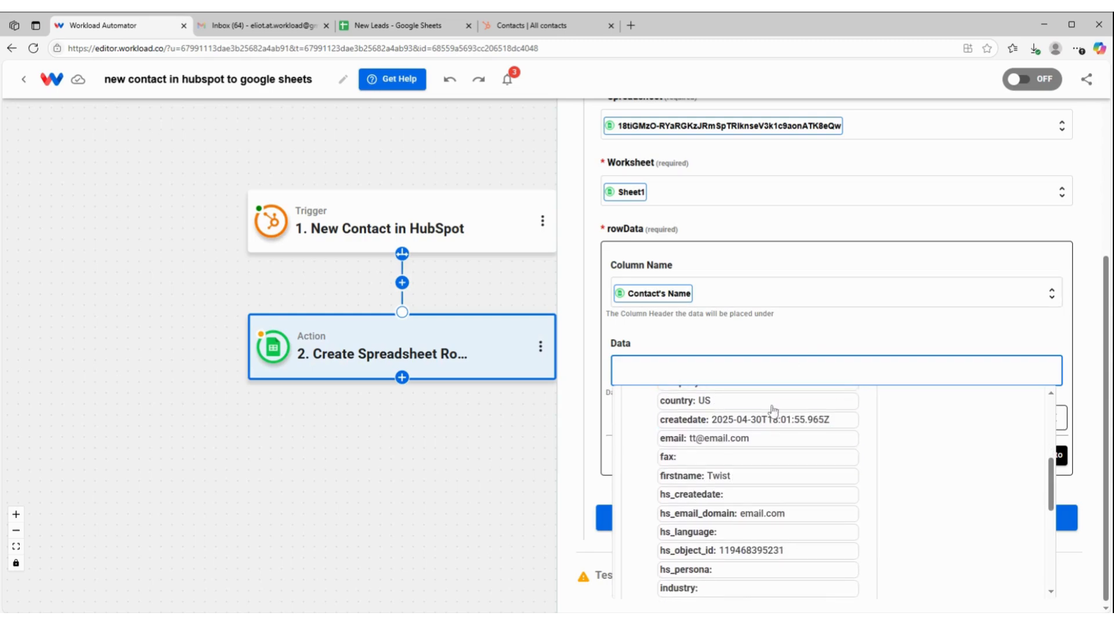
left_click(720, 480)
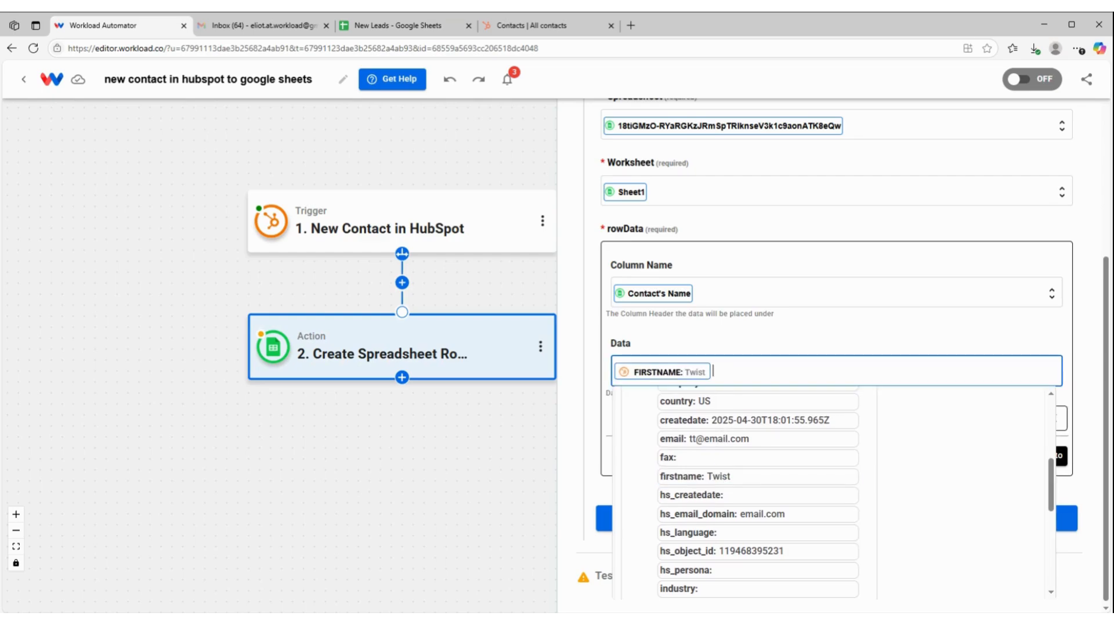
scroll(734, 496, "down", 2)
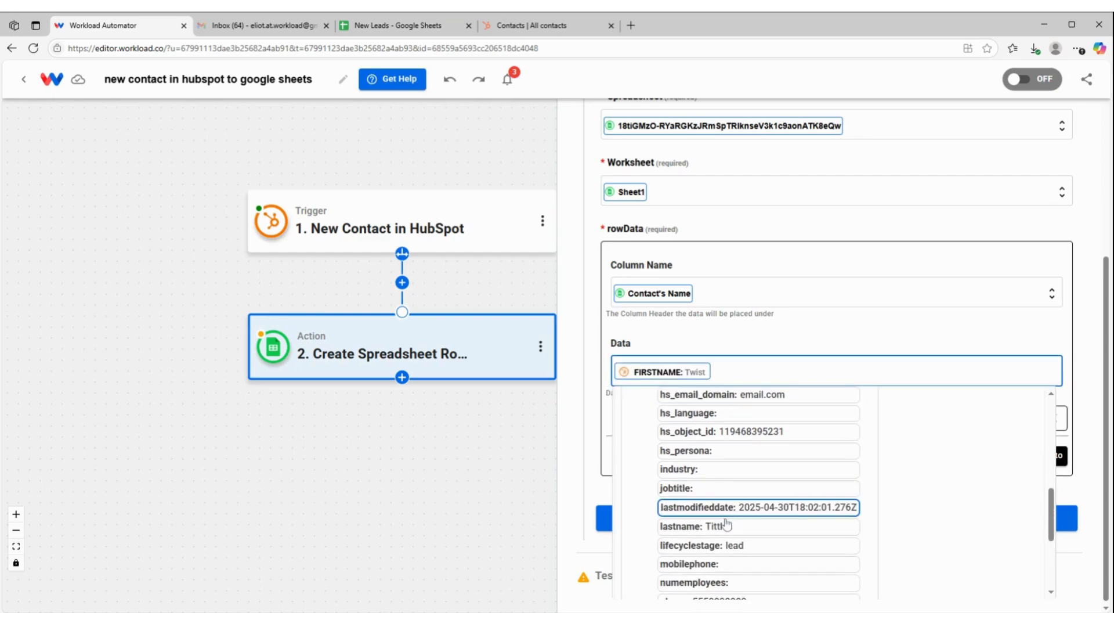
left_click(725, 525)
left_click(840, 331)
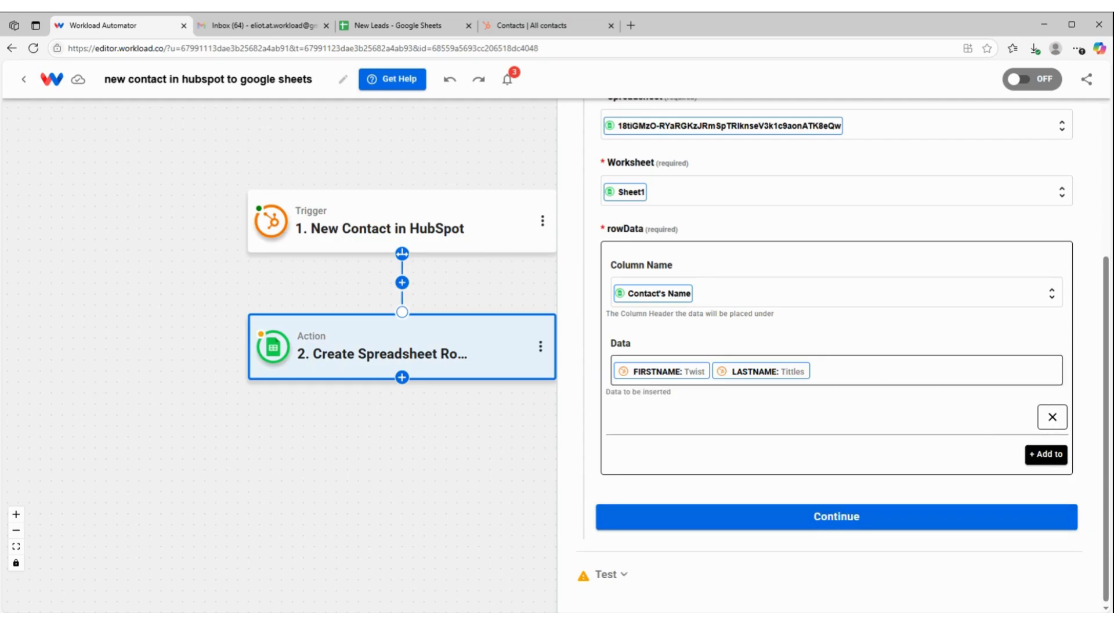
Add a rowData entry that maps the trigger's email field to the Email Addres column.
left_click(1046, 454)
left_click(798, 483)
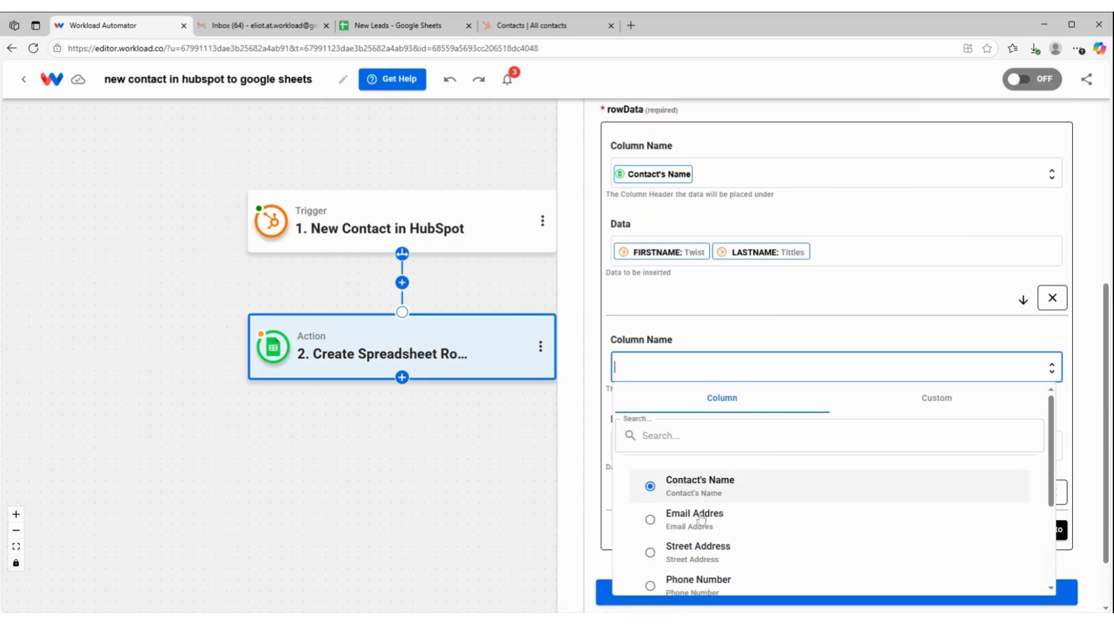
left_click(690, 522)
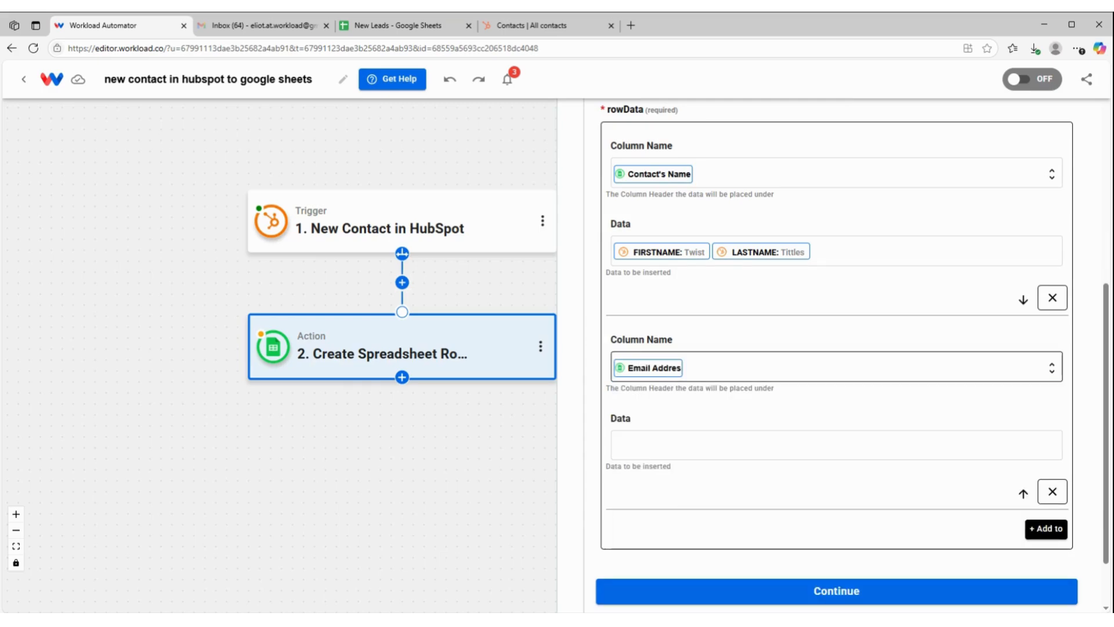
left_click(676, 445)
left_click(685, 509)
scroll(734, 487, "down", 2)
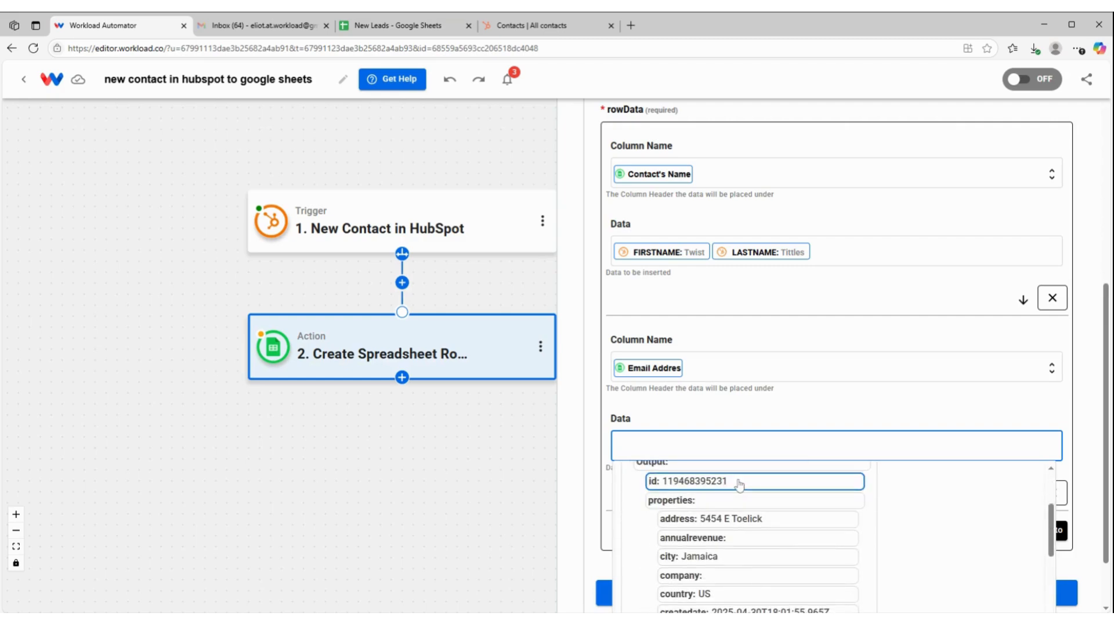
scroll(723, 490, "down", 1)
scroll(723, 491, "down", 3)
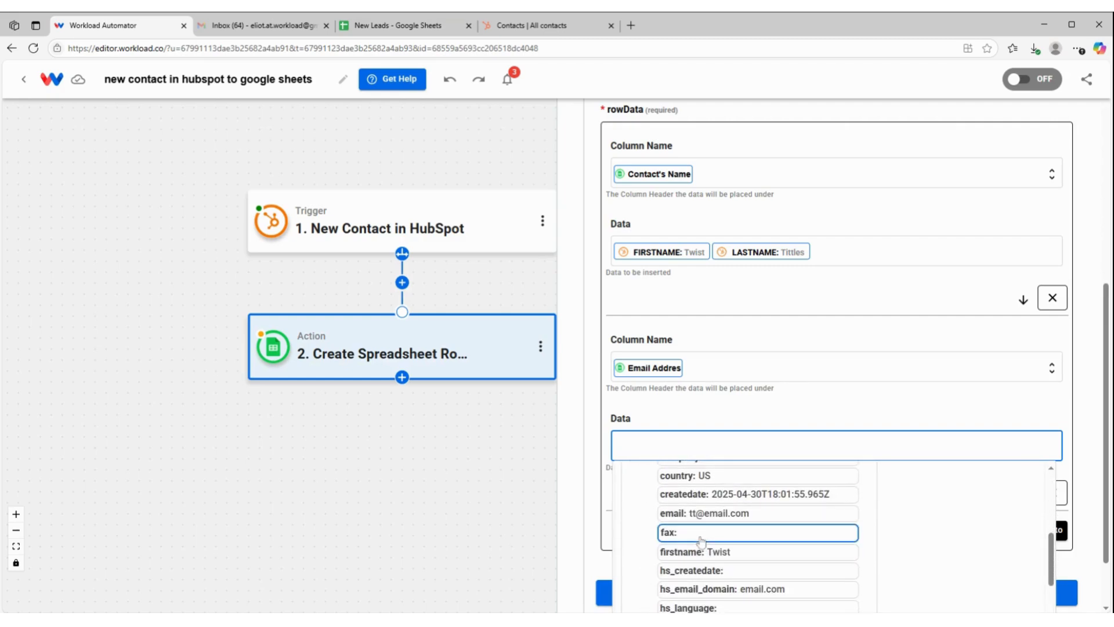
left_click(715, 514)
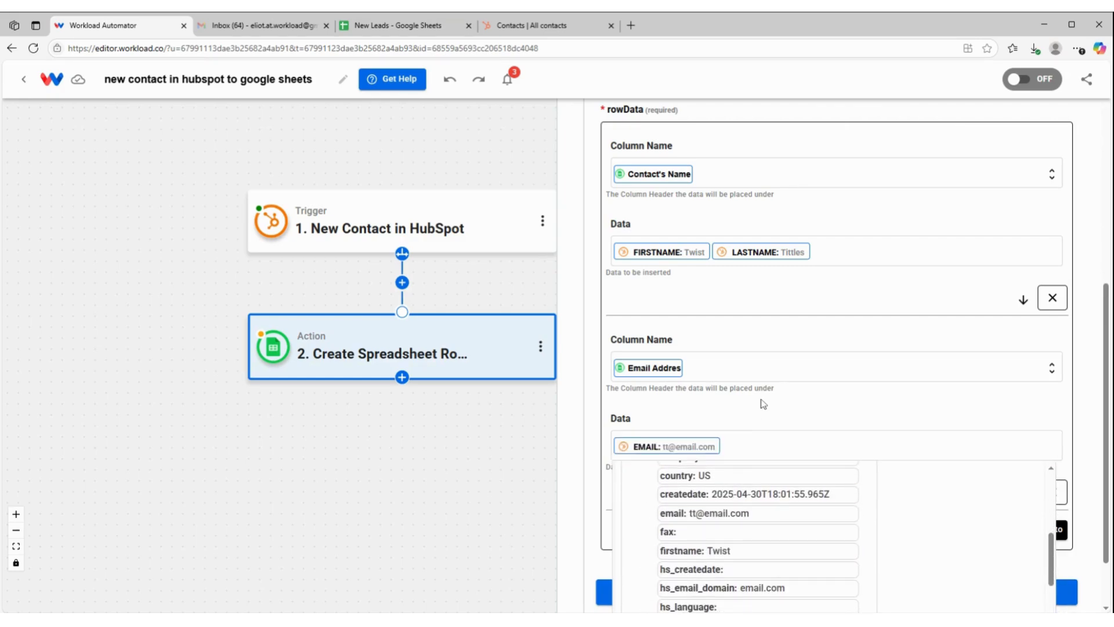
Add a rowData entry for the Street Address column and insert the trigger's address field as its data.
left_click(1055, 529)
scroll(718, 428, "down", 3)
left_click(720, 381)
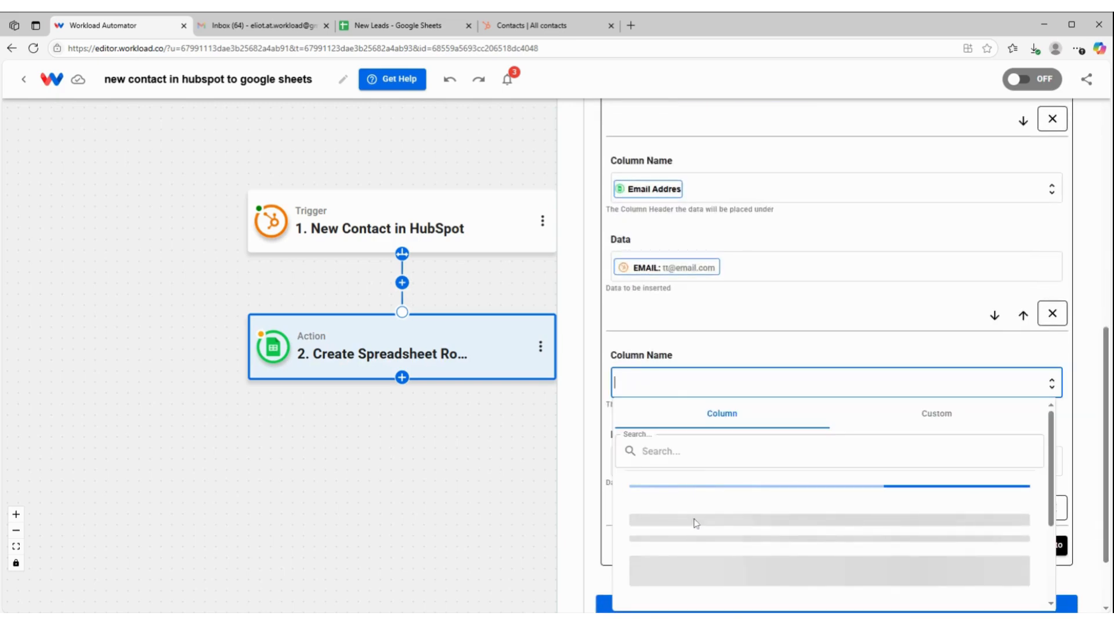
scroll(725, 493, "down", 2)
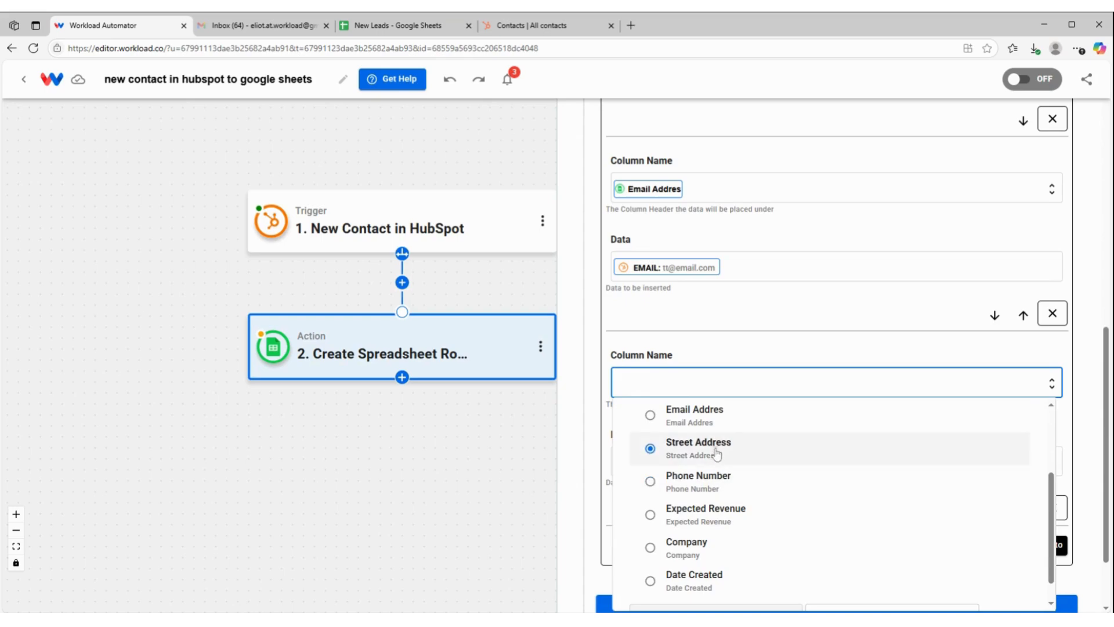
left_click(716, 454)
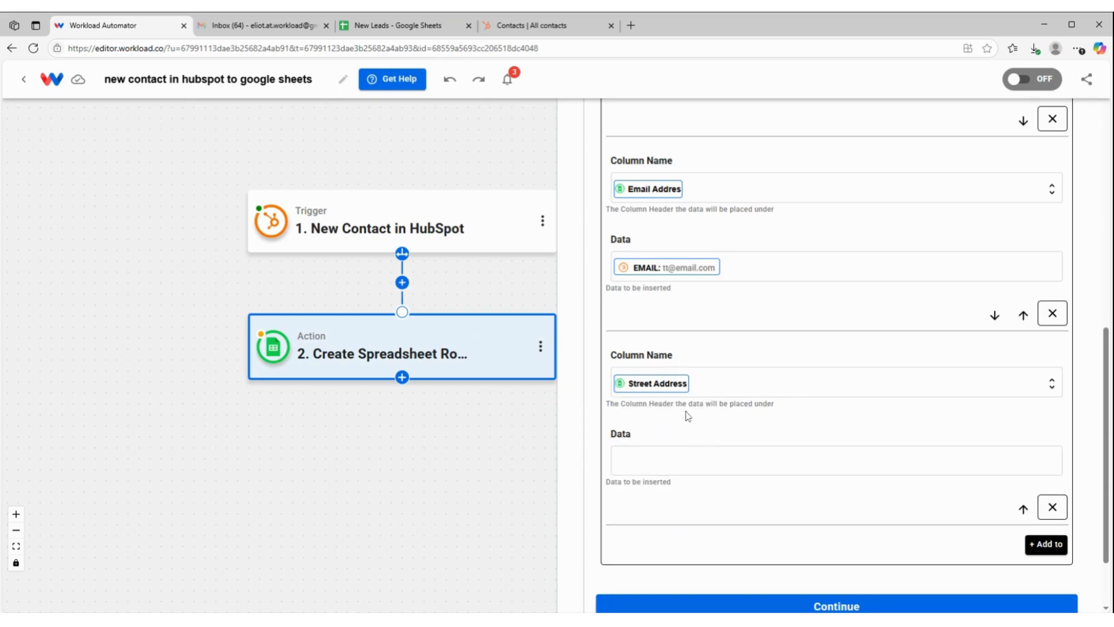
left_click(704, 457)
scroll(713, 493, "down", 1)
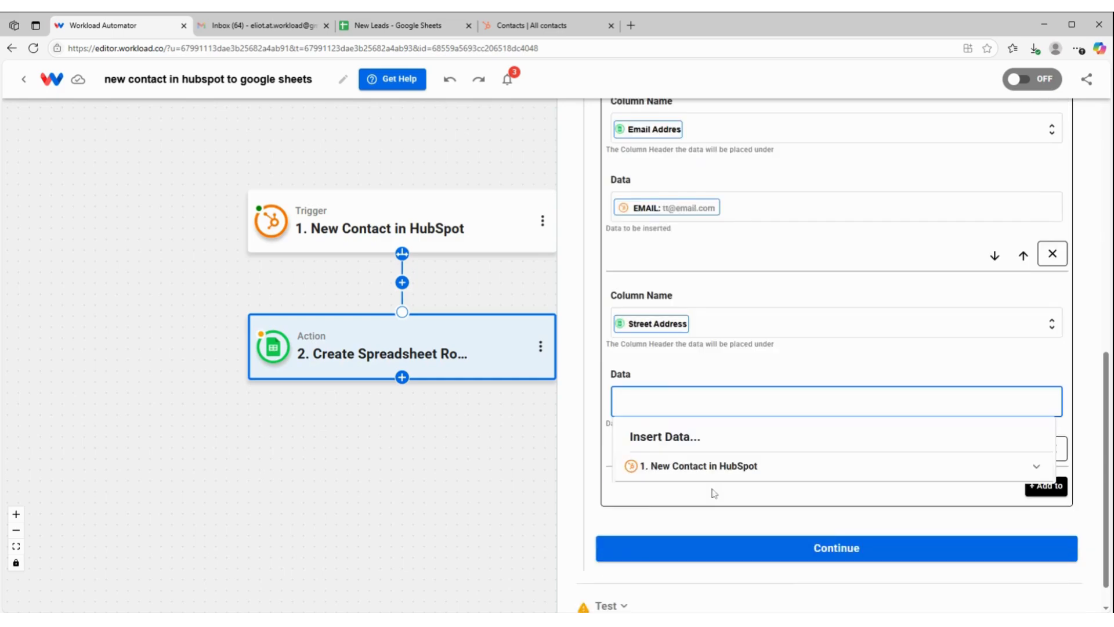
left_click(713, 471)
scroll(731, 494, "down", 3)
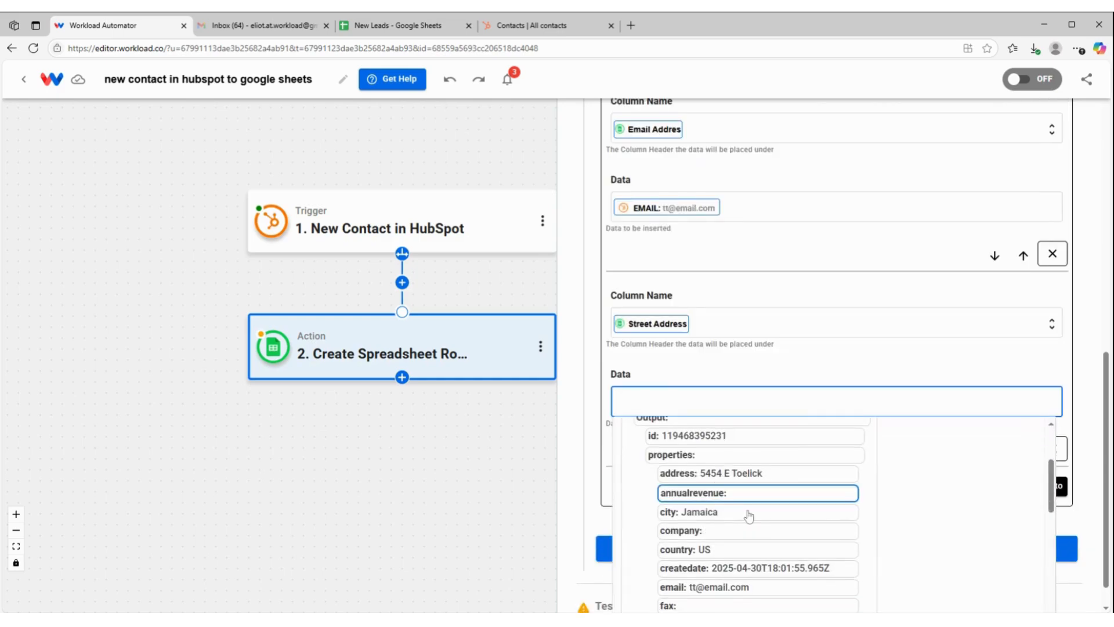
left_click(760, 474)
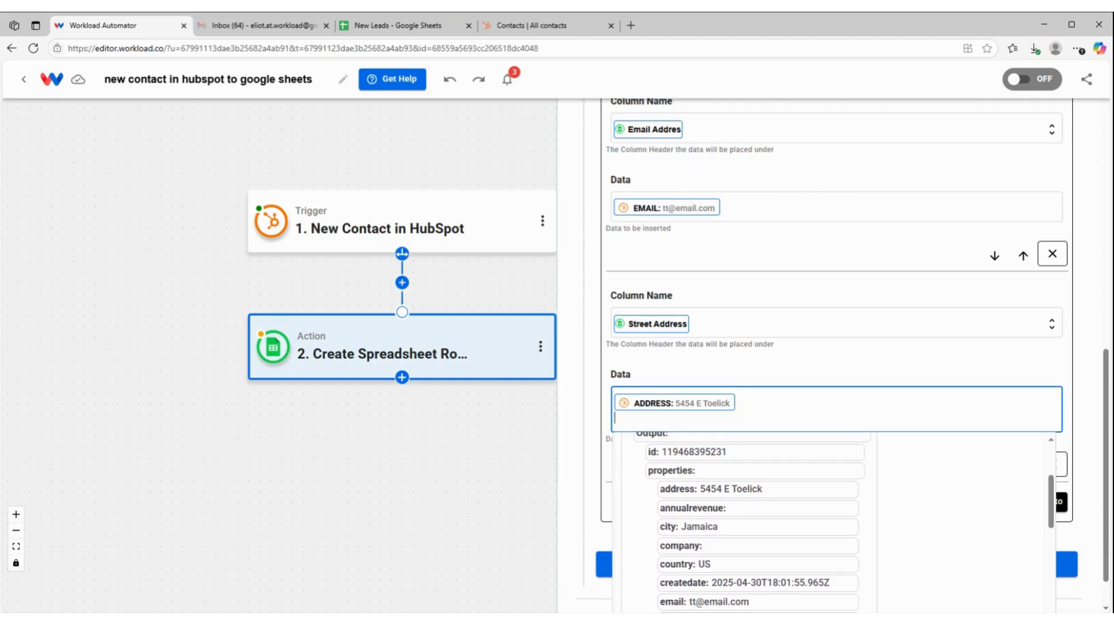
Extend the Street Address data with a second line holding the city field, a comma, and the state and zip fields.
scroll(786, 515, "down", 3)
scroll(788, 516, "down", 5)
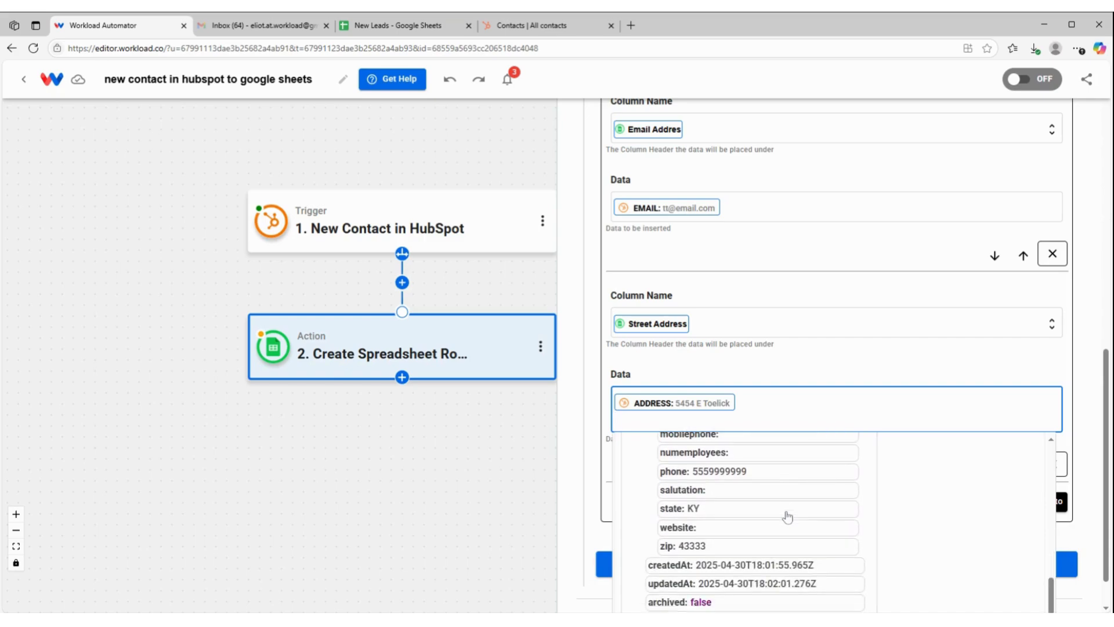
scroll(788, 516, "up", 8)
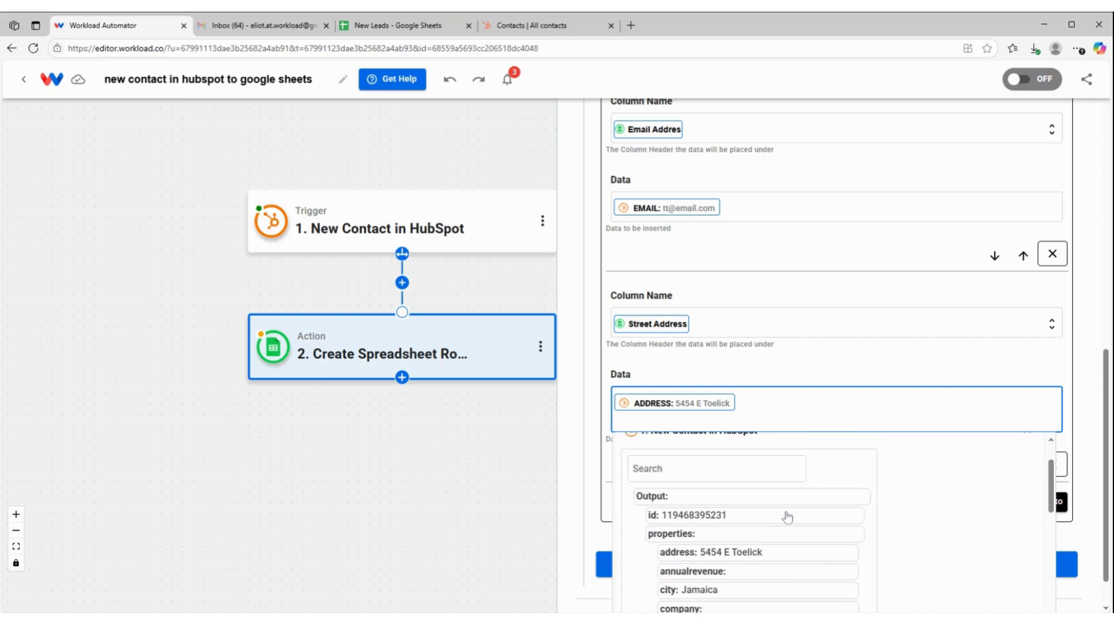
left_click(754, 530)
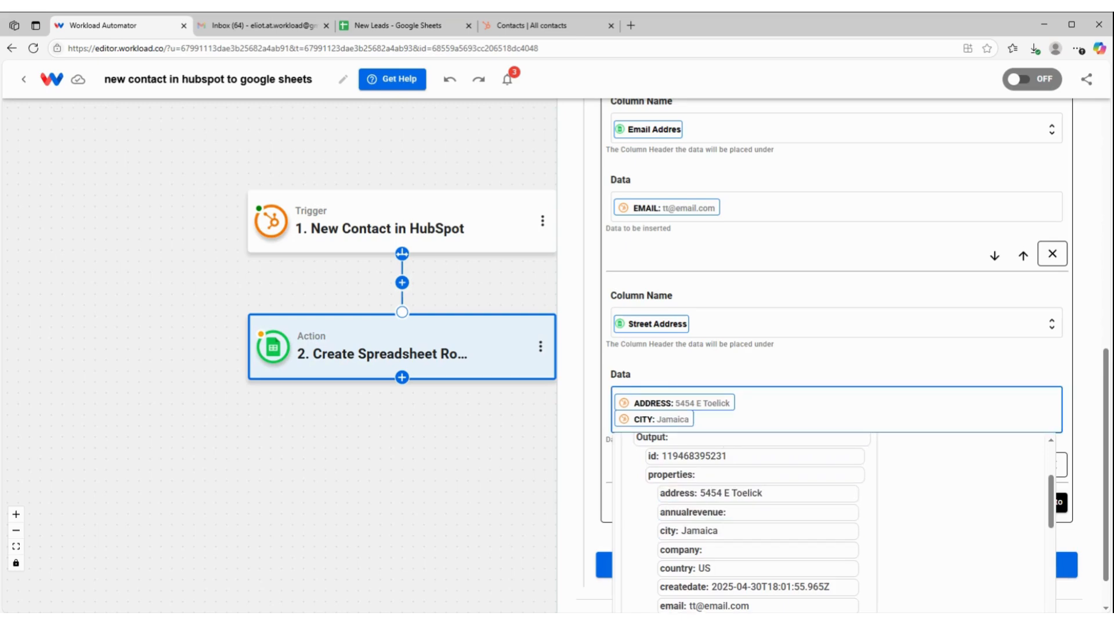
scroll(757, 473, "down", 8)
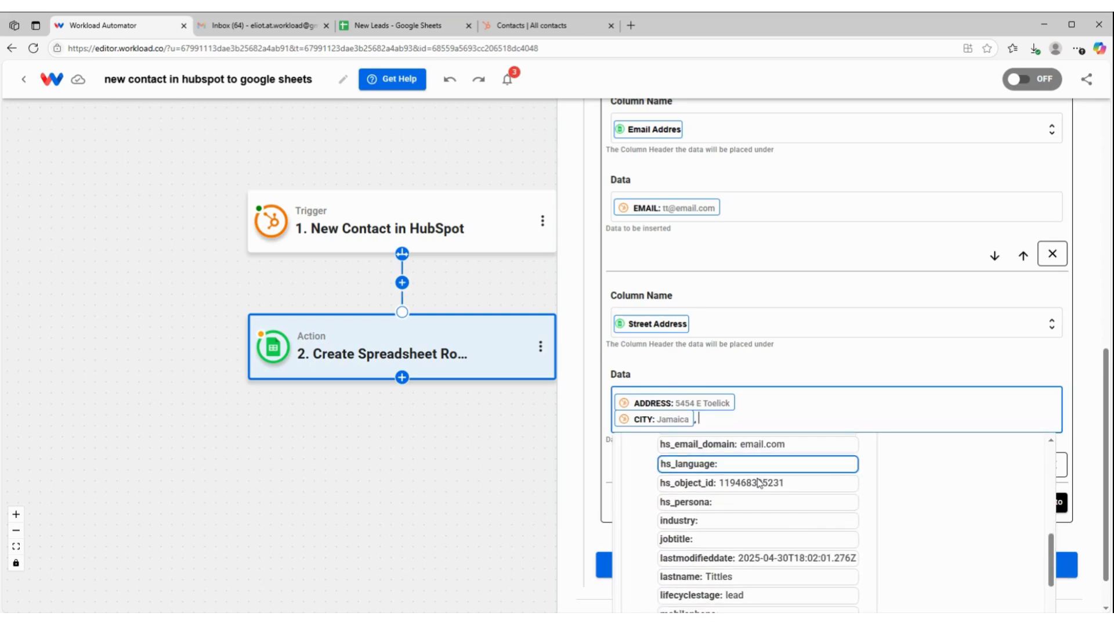
scroll(758, 503, "down", 1)
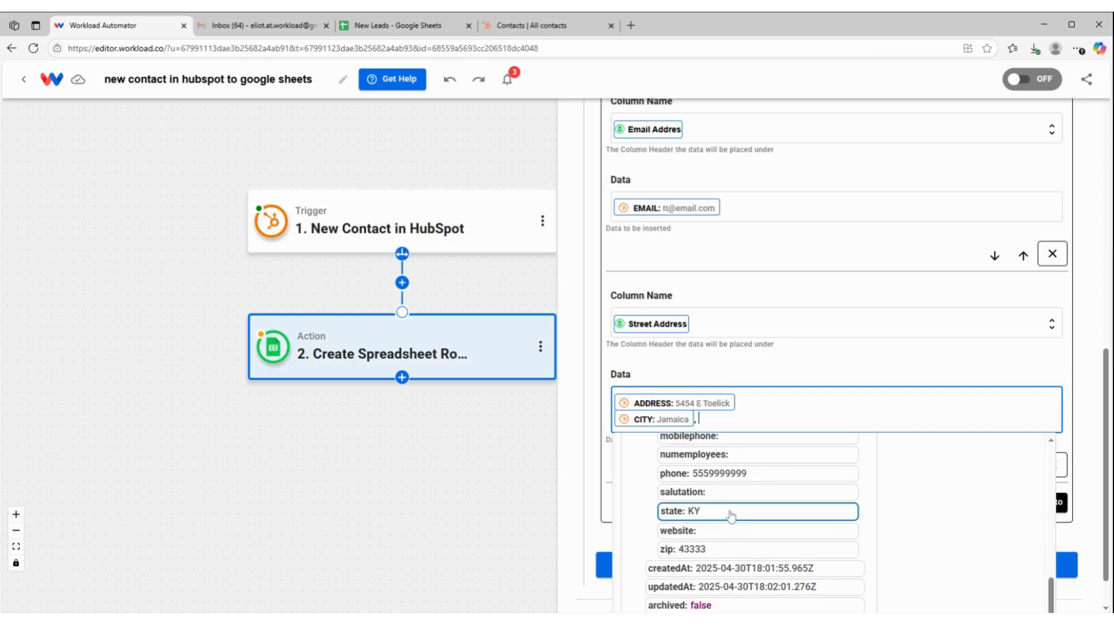
left_click(730, 509)
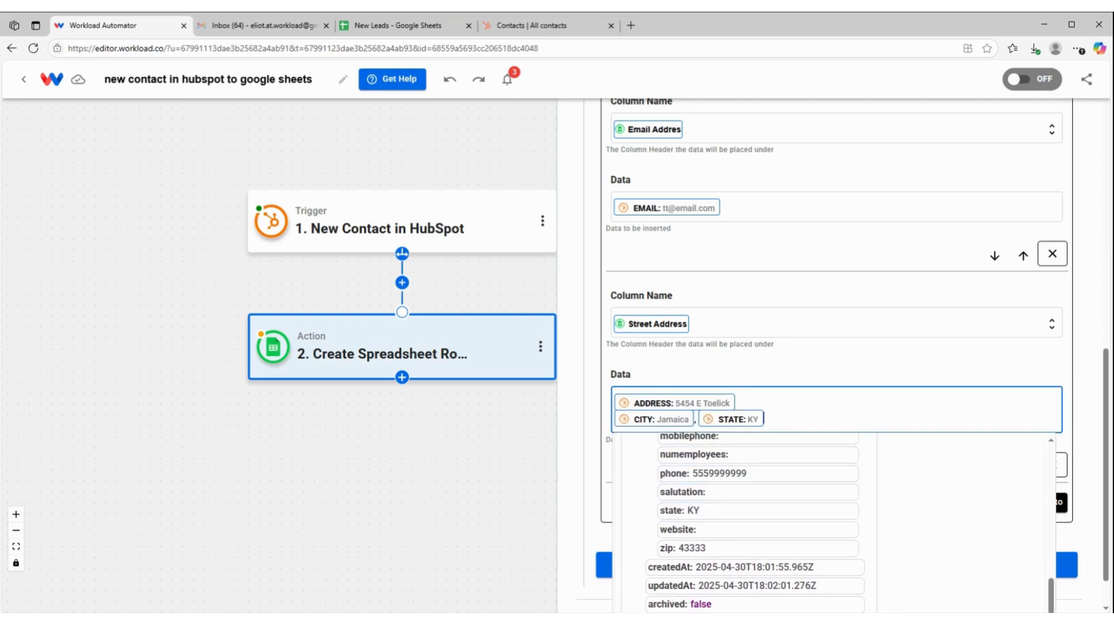
left_click(719, 549)
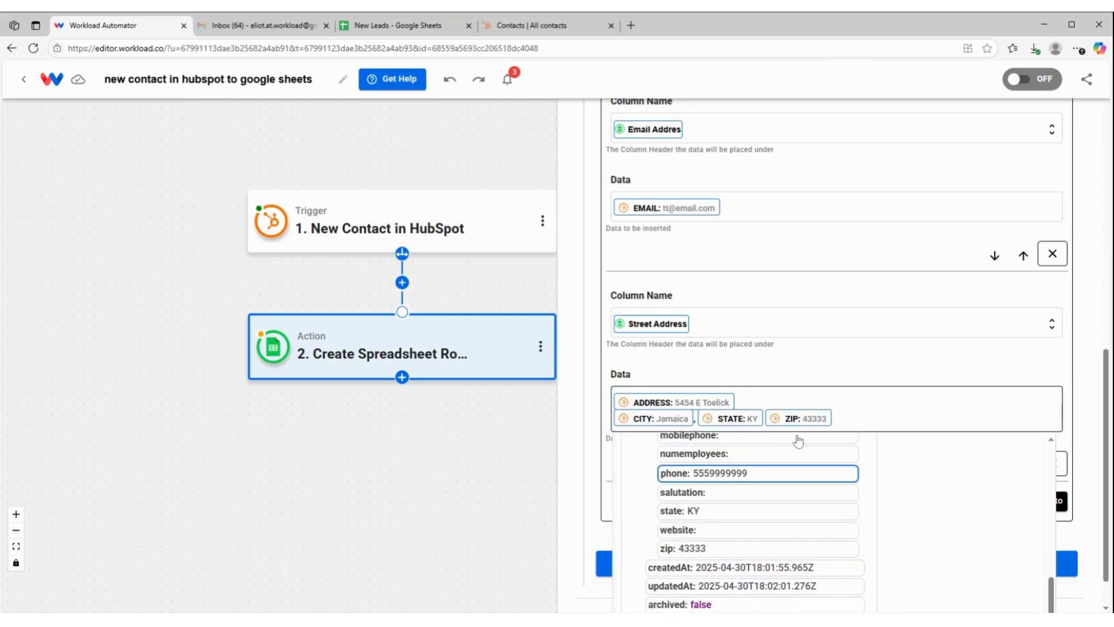
left_click(868, 377)
Add a rowData entry that maps the trigger's phone field to the Phone Number column.
left_click(1046, 500)
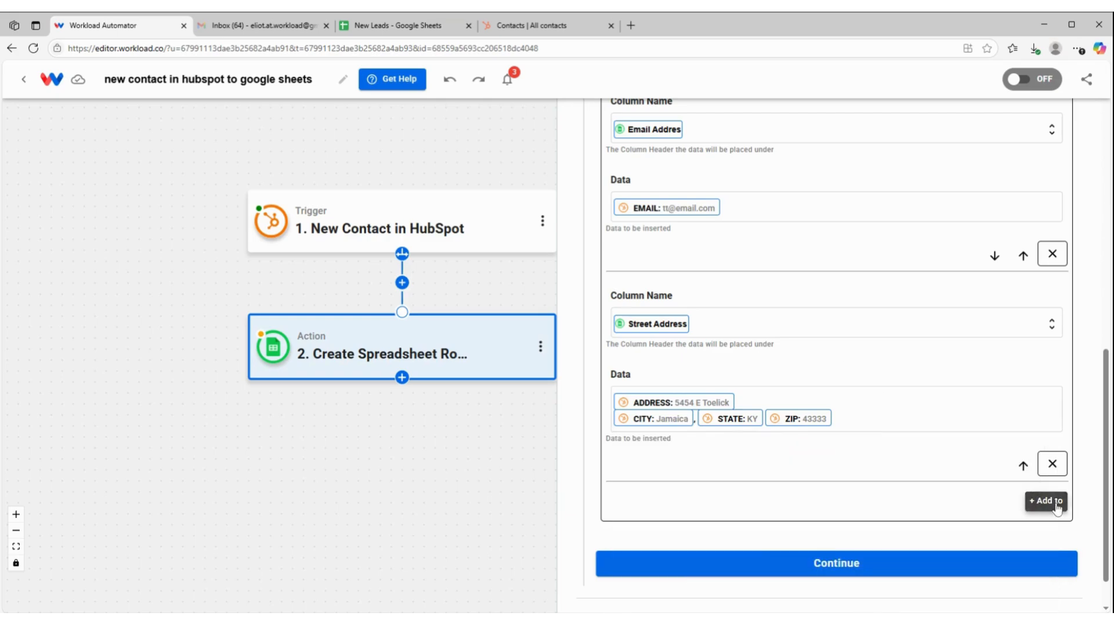
scroll(850, 510, "down", 3)
left_click(827, 354)
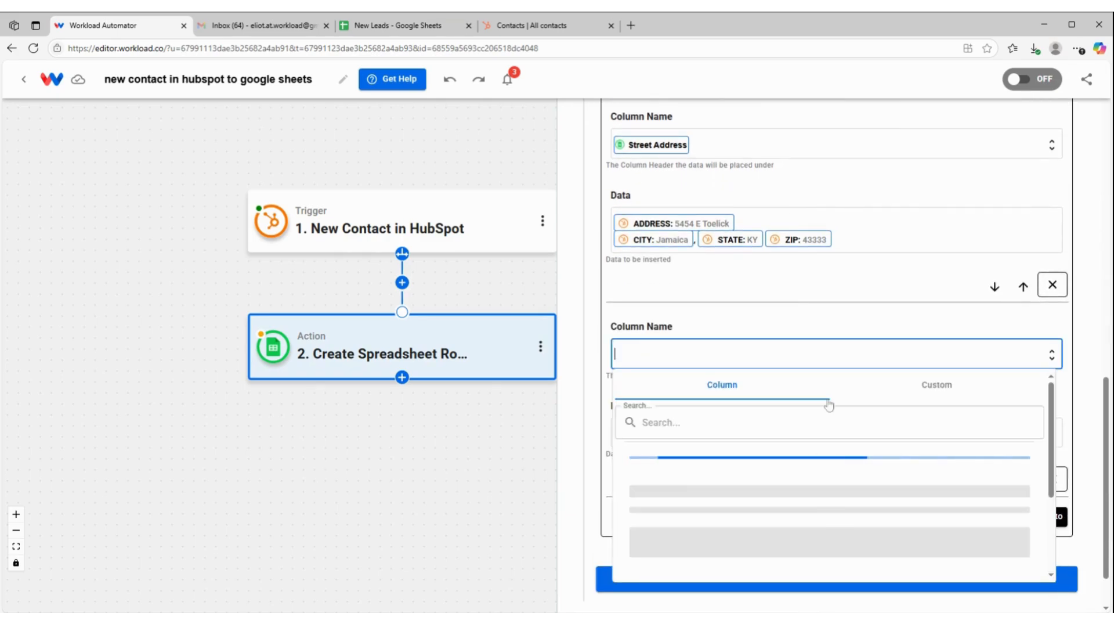
scroll(736, 527, "down", 2)
left_click(712, 457)
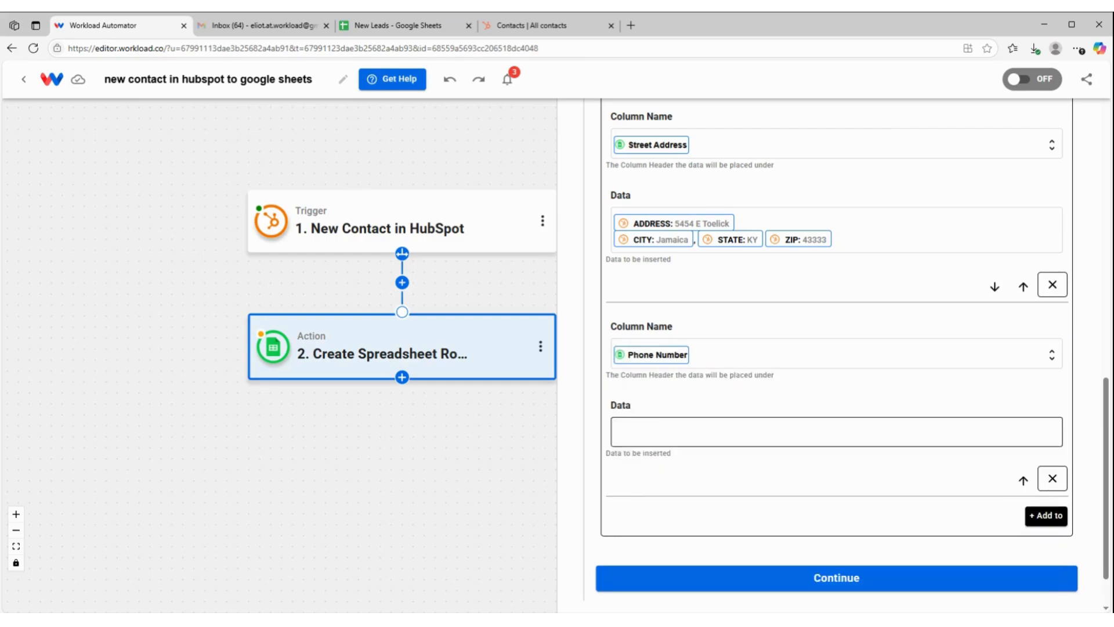
left_click(711, 435)
left_click(714, 497)
scroll(733, 504, "down", 5)
scroll(754, 509, "down", 4)
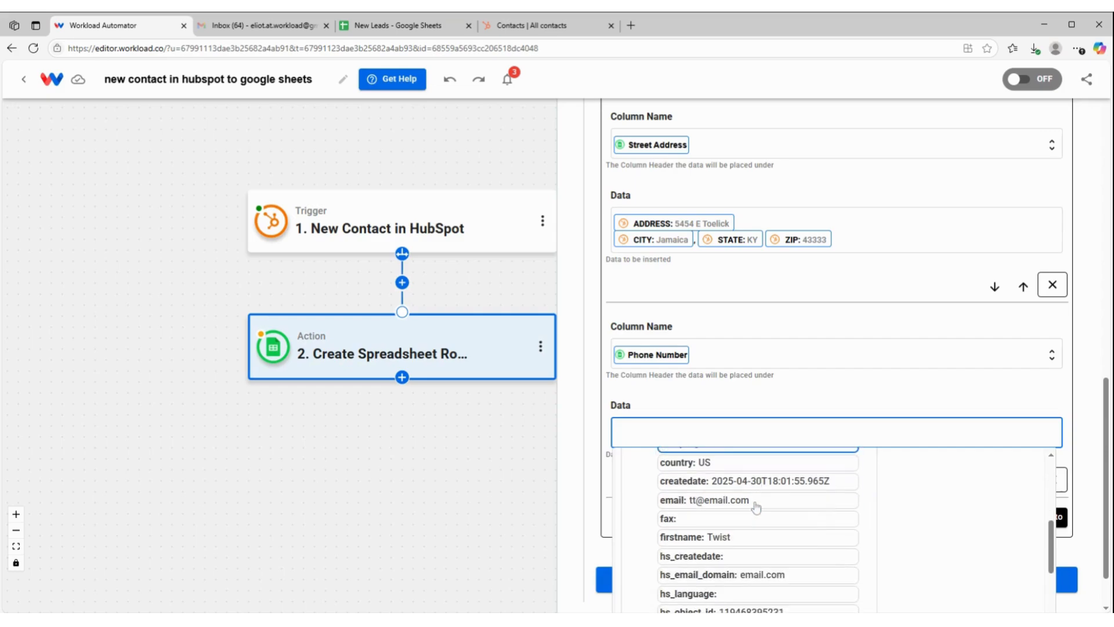
scroll(755, 515, "down", 3)
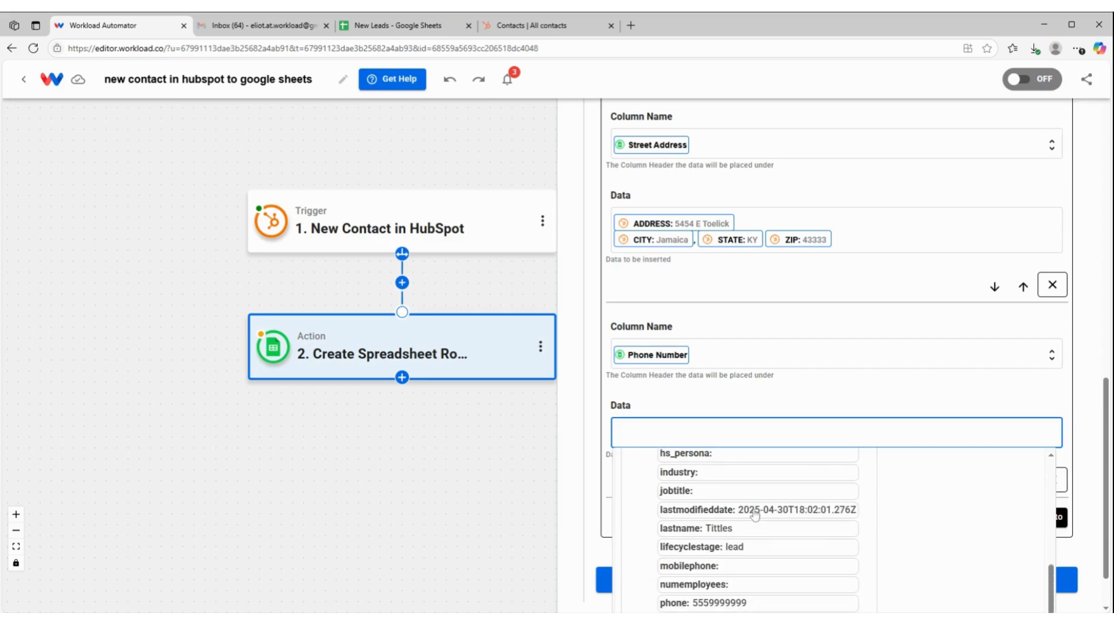
left_click(718, 544)
left_click(819, 386)
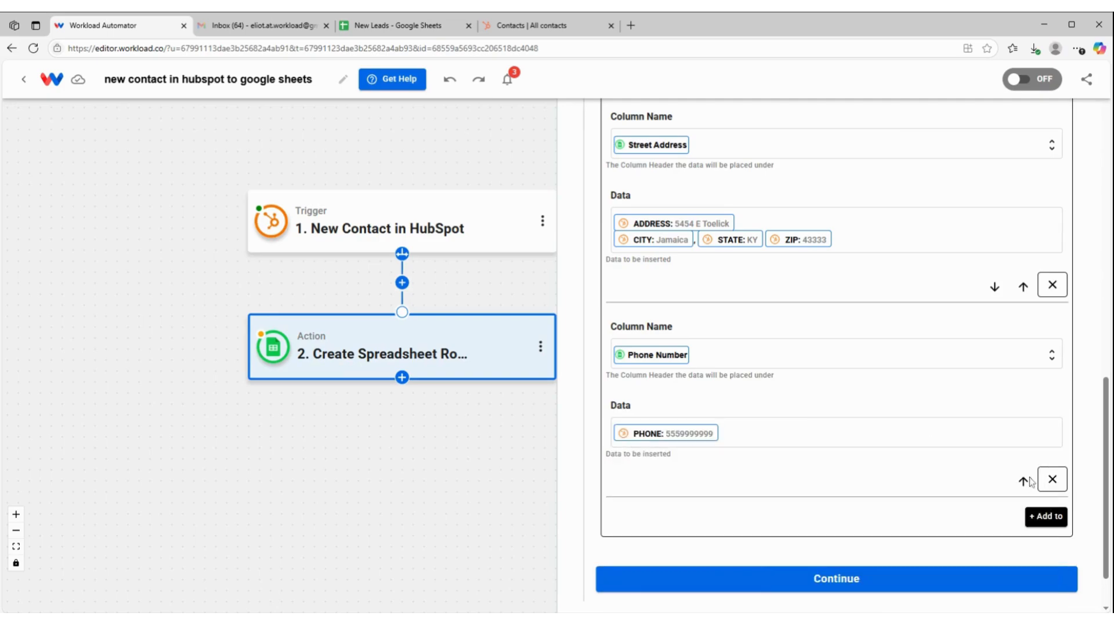
Add a rowData entry that maps the trigger's annualrevenue field to the Expected Revenue column.
left_click(1044, 516)
left_click(754, 369)
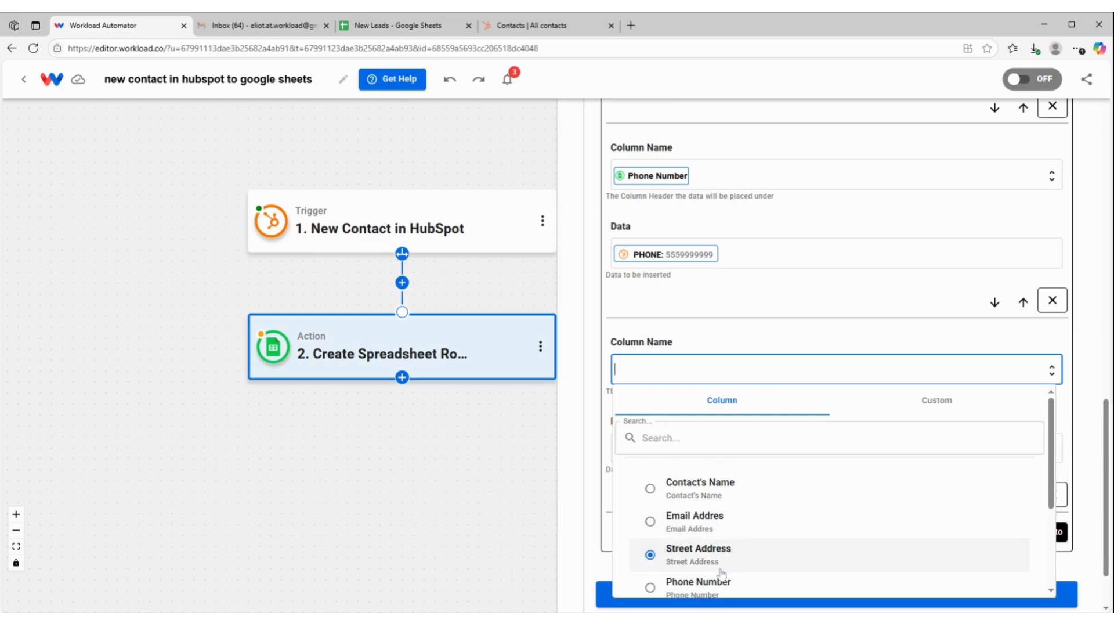
scroll(721, 557, "down", 2)
left_click(751, 502)
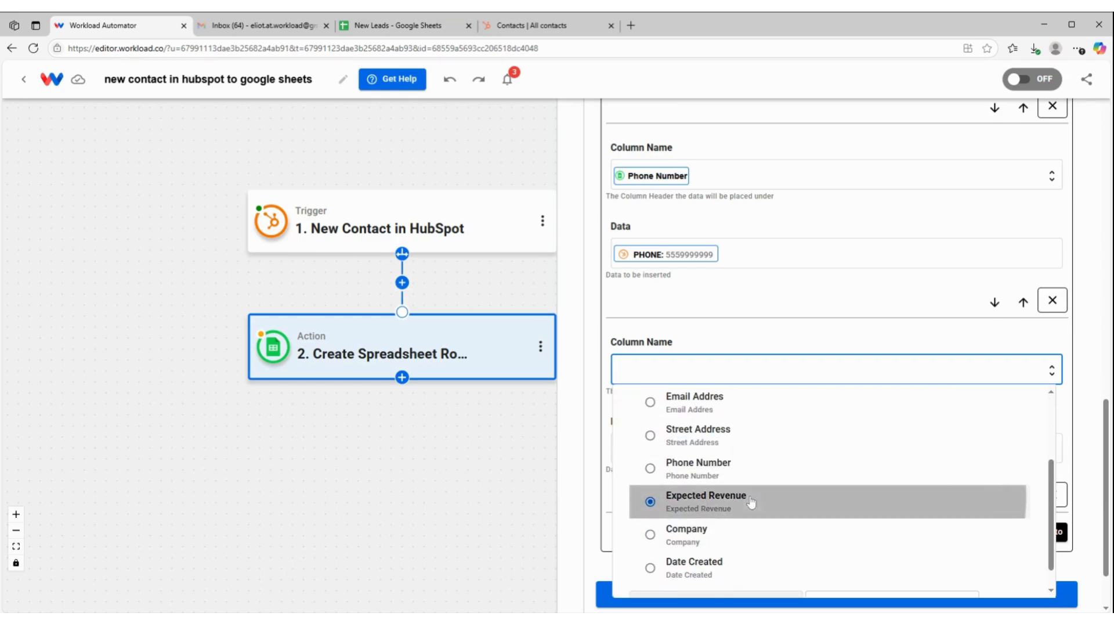
left_click(723, 362)
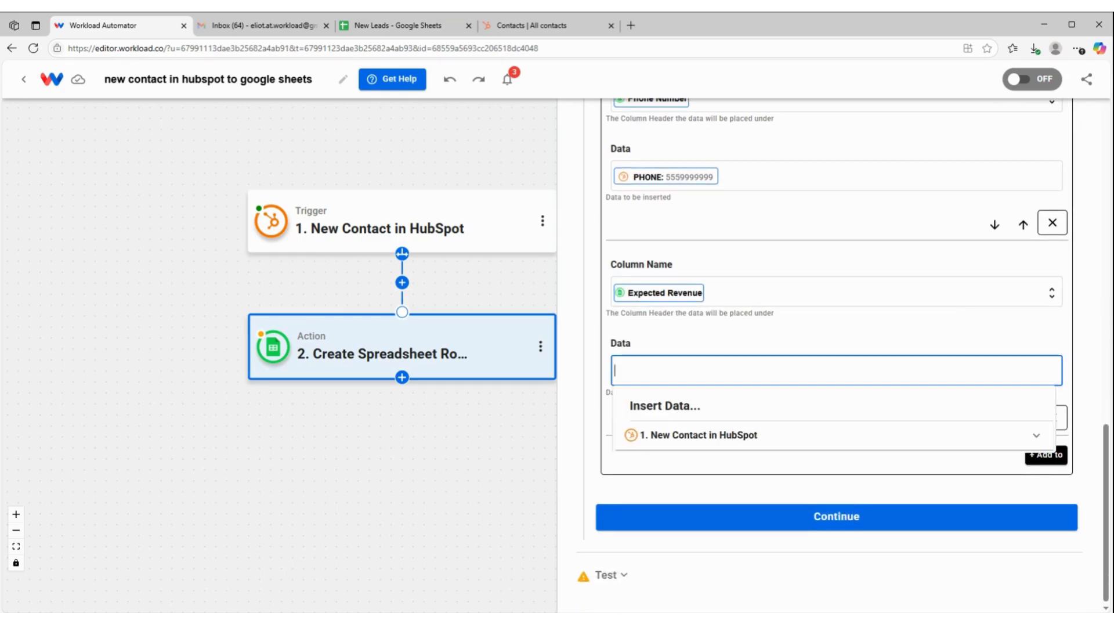
left_click(699, 430)
scroll(746, 490, "down", 4)
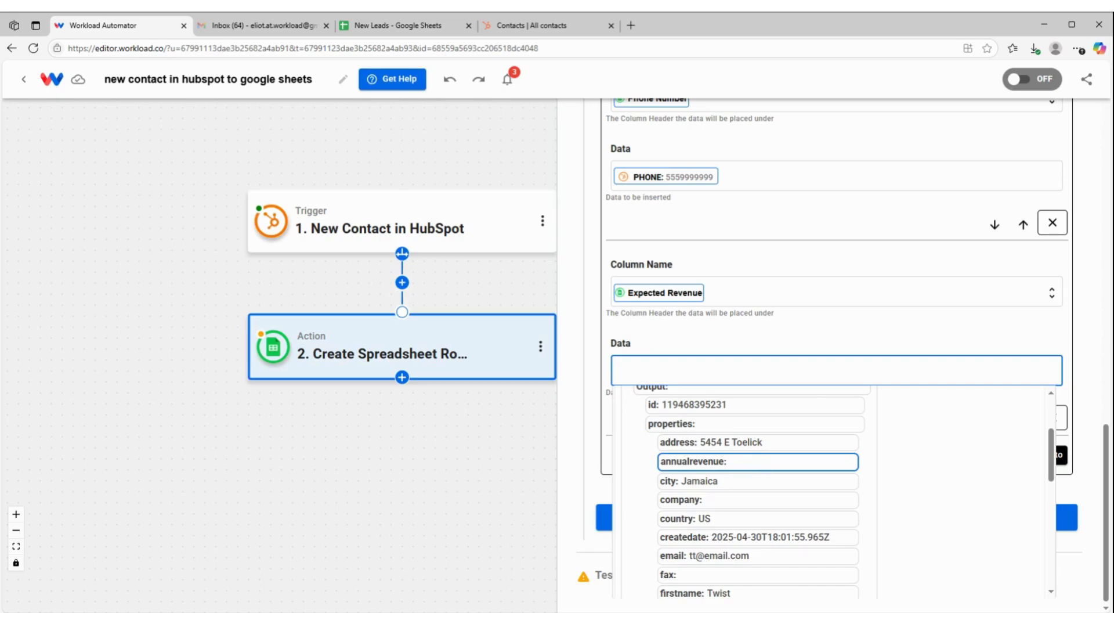
left_click(766, 463)
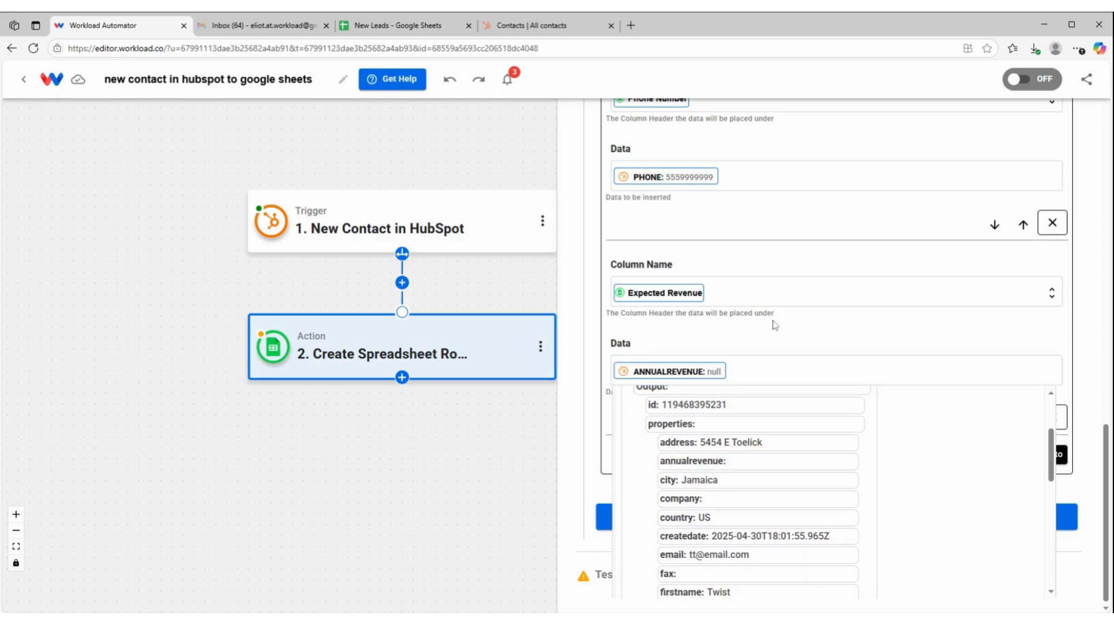
left_click(771, 339)
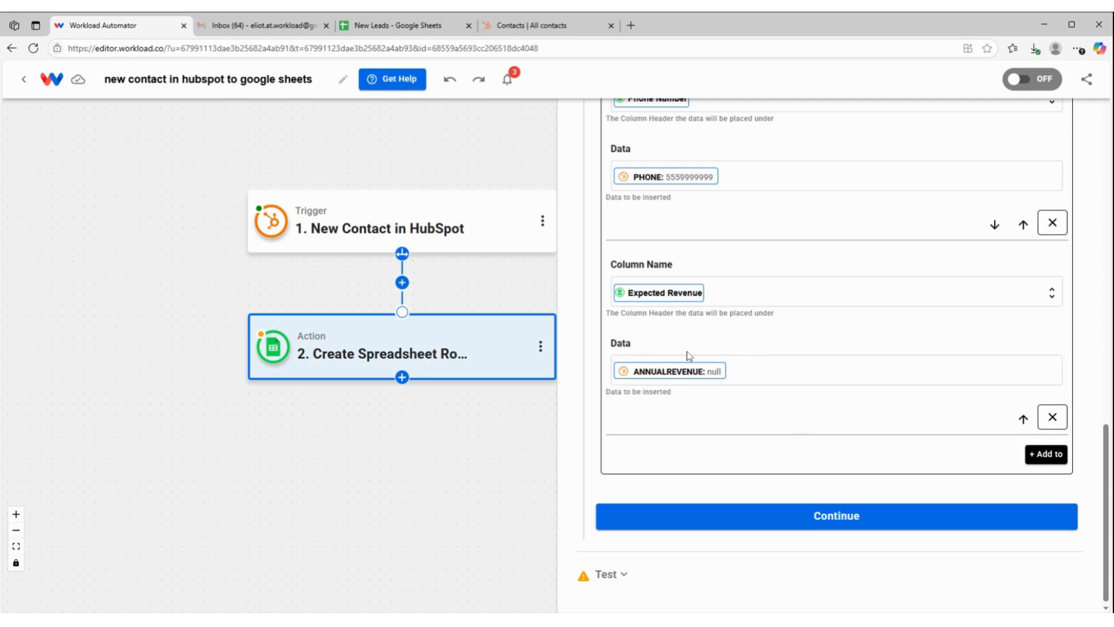
Add a rowData entry that maps the trigger's company field to the Company column.
left_click(1048, 454)
scroll(940, 473, "down", 2)
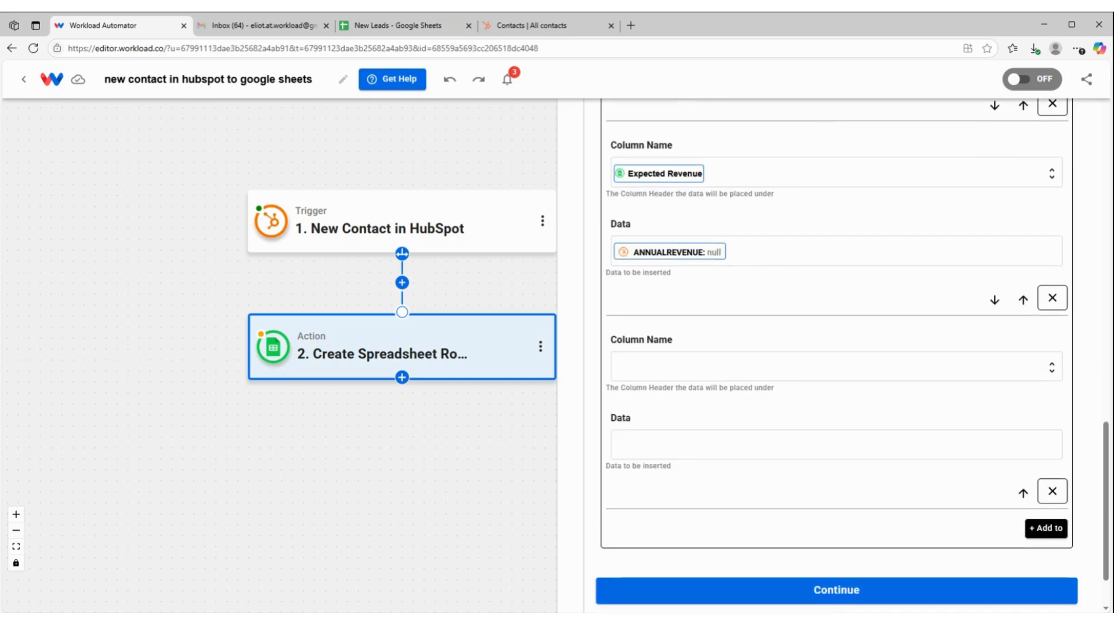
left_click(656, 365)
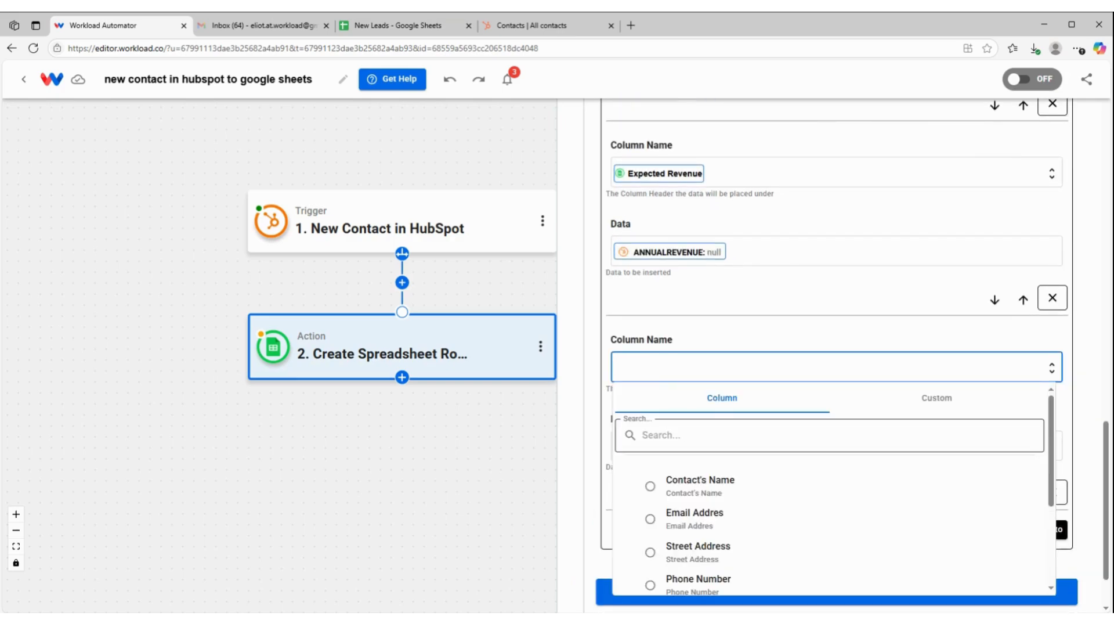
scroll(725, 499, "down", 3)
left_click(728, 500)
left_click(728, 500)
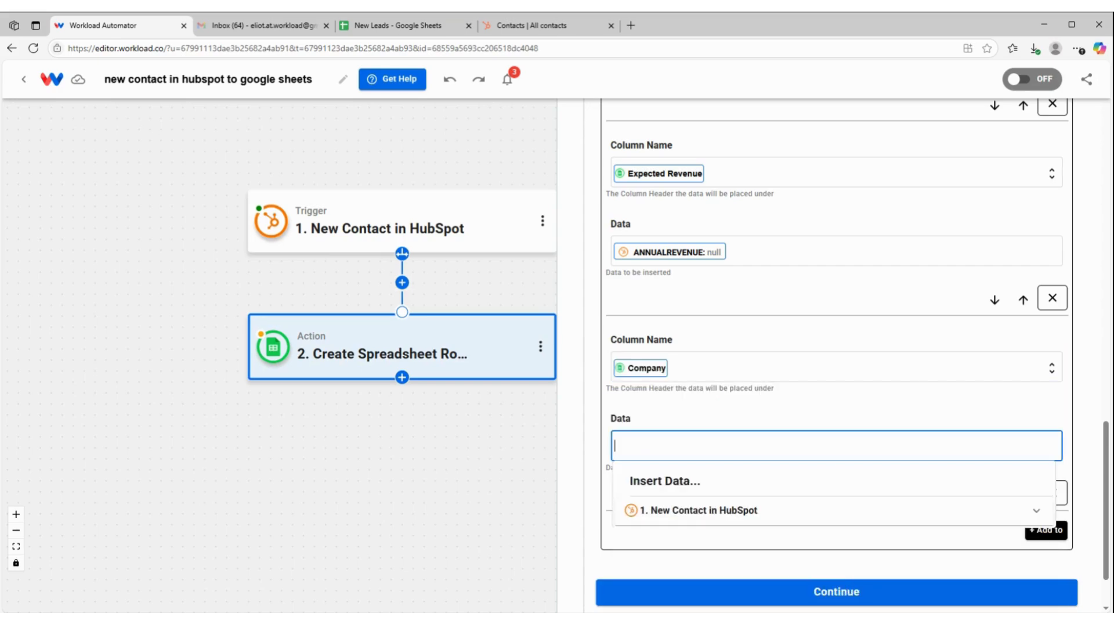
left_click(734, 507)
scroll(737, 496, "down", 2)
scroll(741, 523, "down", 2)
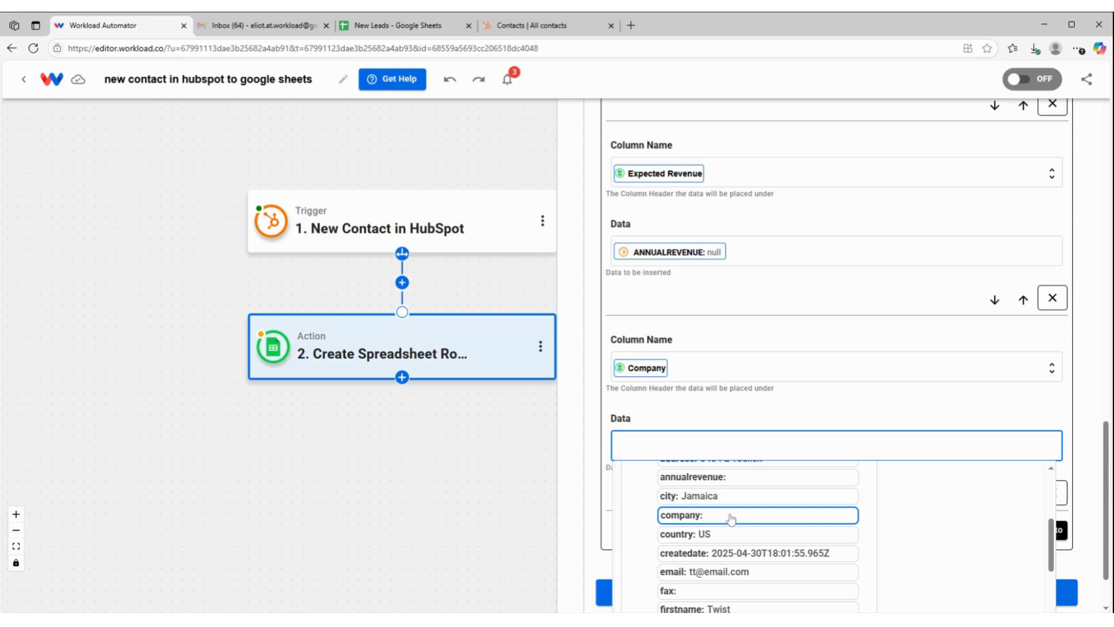
left_click(698, 516)
left_click(705, 423)
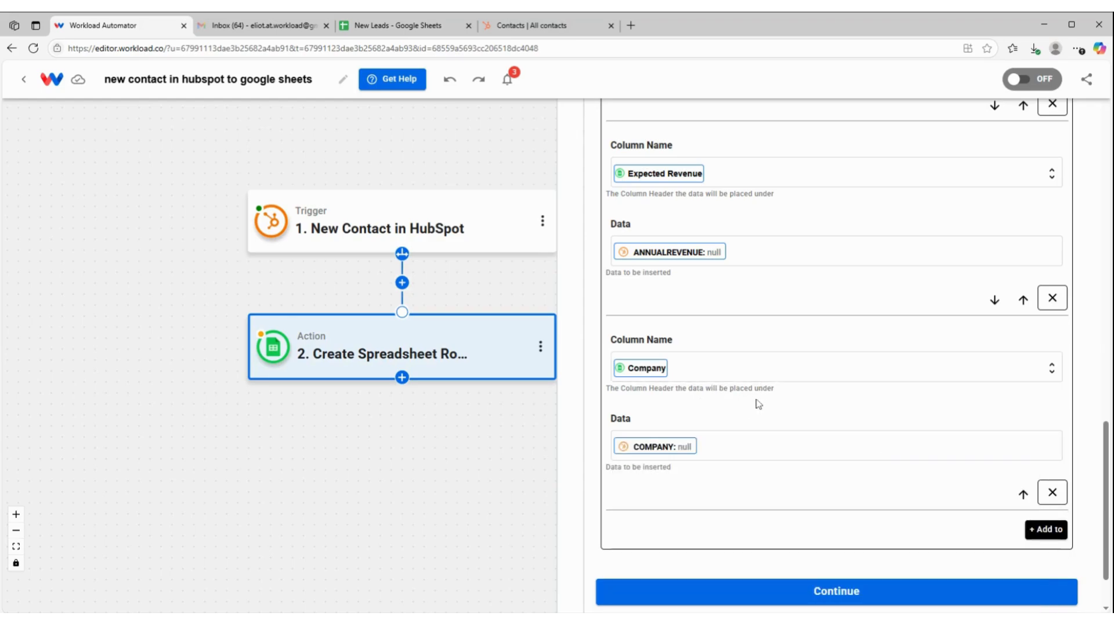
Add a rowData entry that maps the trigger's createdate field to the Date Created column.
scroll(841, 435, "down", 2)
left_click(1038, 453)
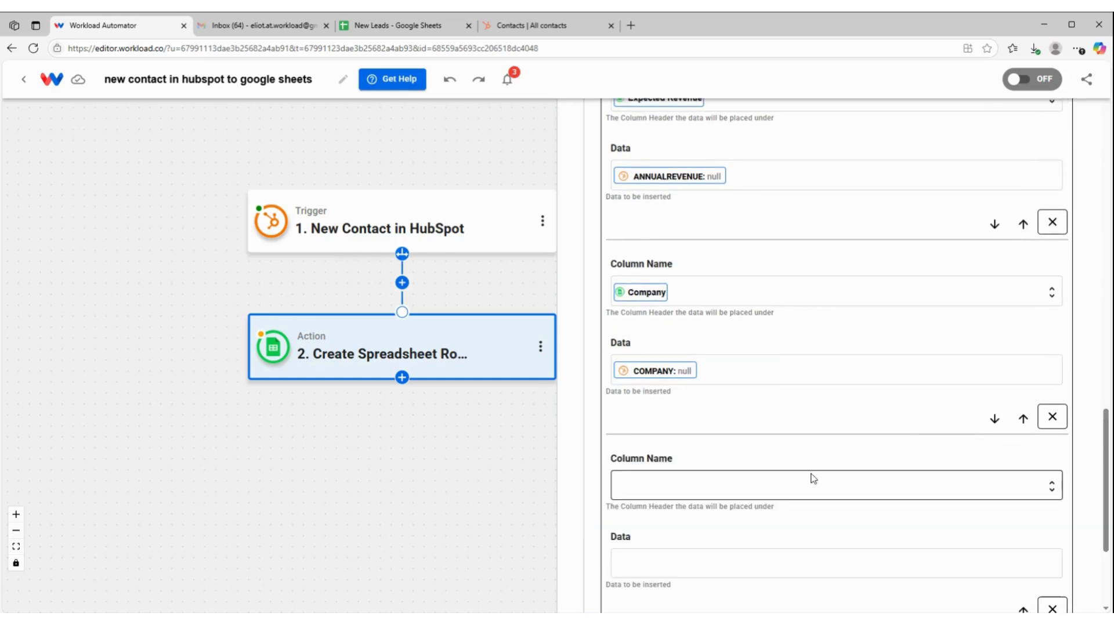
scroll(744, 440, "down", 3)
left_click(743, 305)
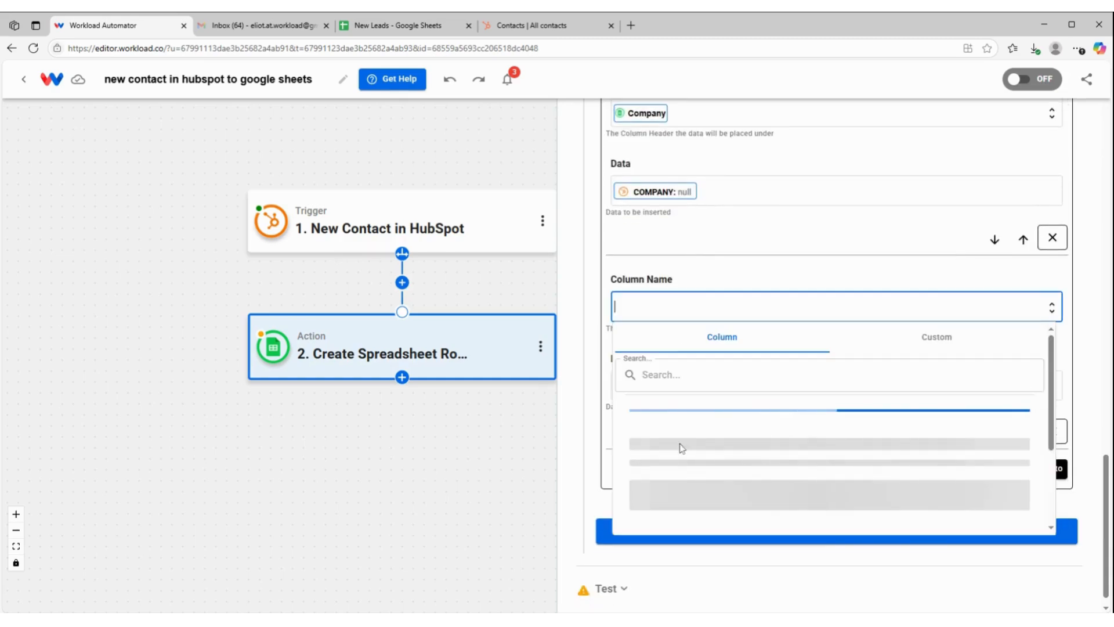
scroll(739, 428, "down", 4)
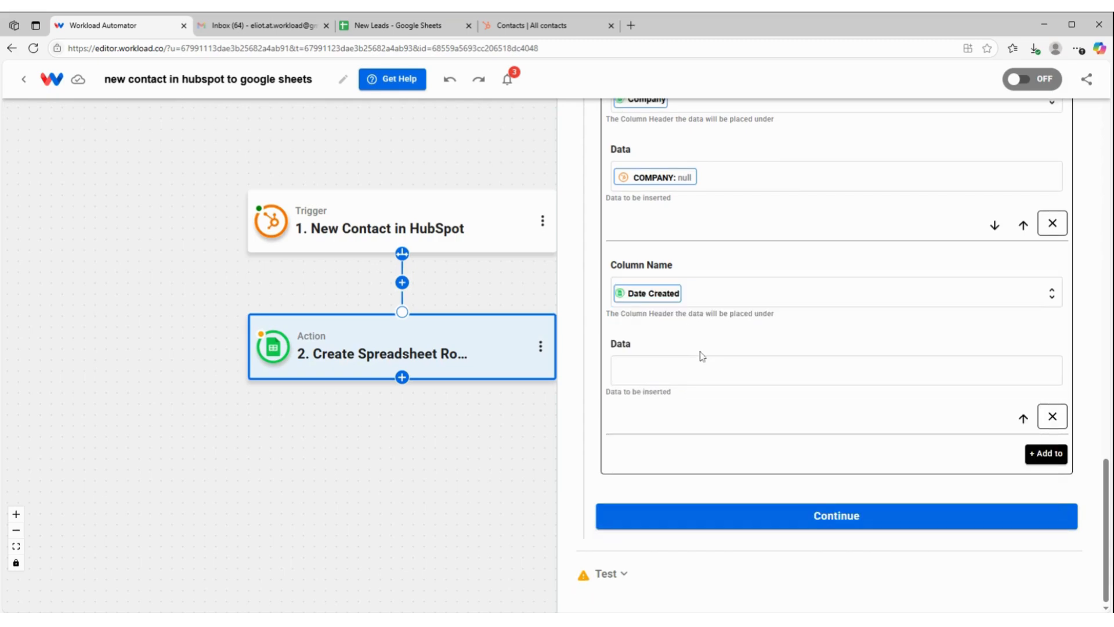
left_click(714, 370)
left_click(709, 436)
scroll(709, 436, "down", 2)
scroll(708, 436, "down", 1)
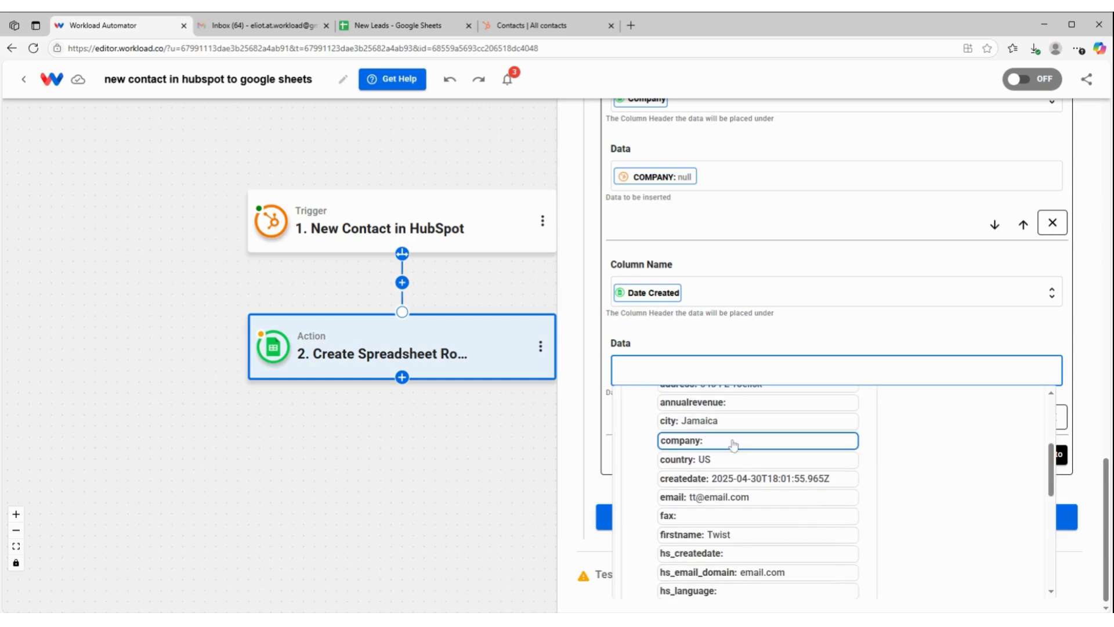
left_click(745, 478)
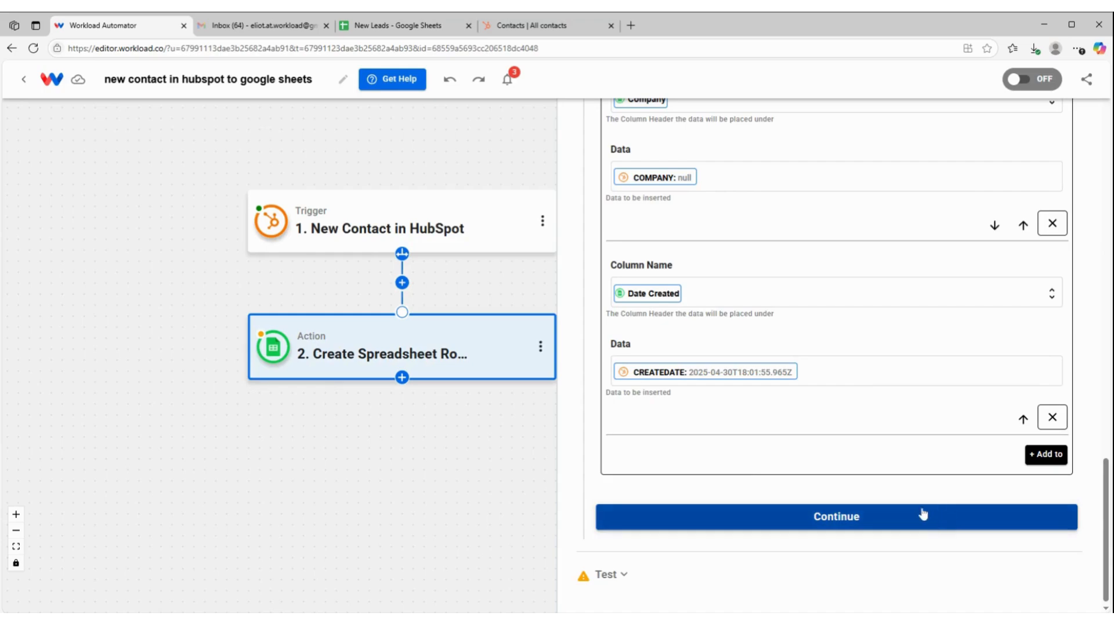
Test the Create Spreadsheet Row action with the sample contact, review the response data, and finish the action setup.
left_click(897, 525)
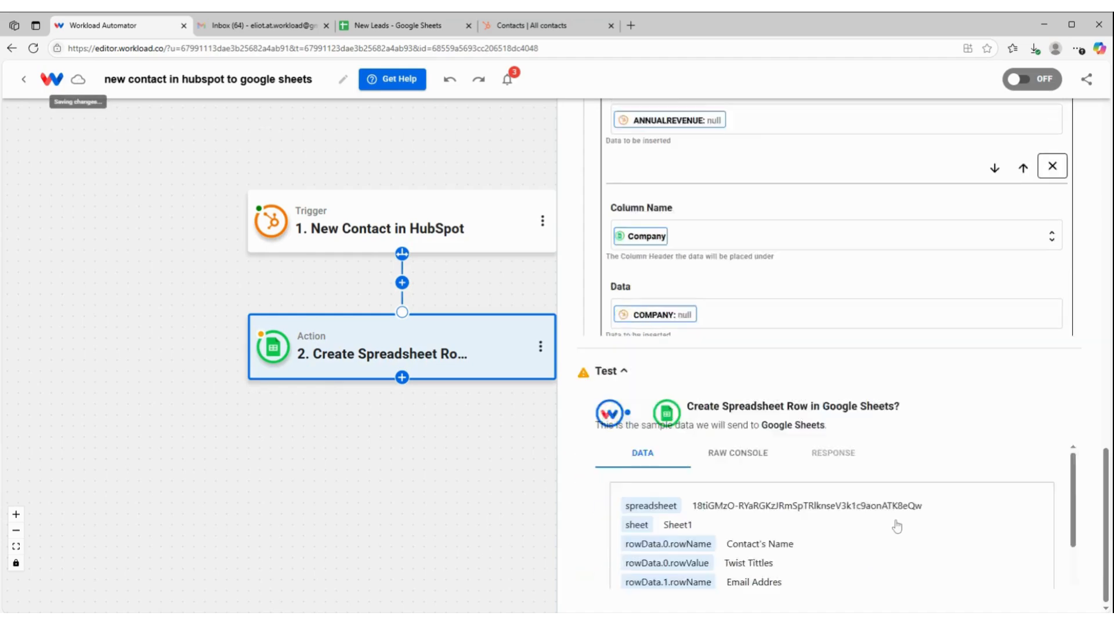
left_click(693, 565)
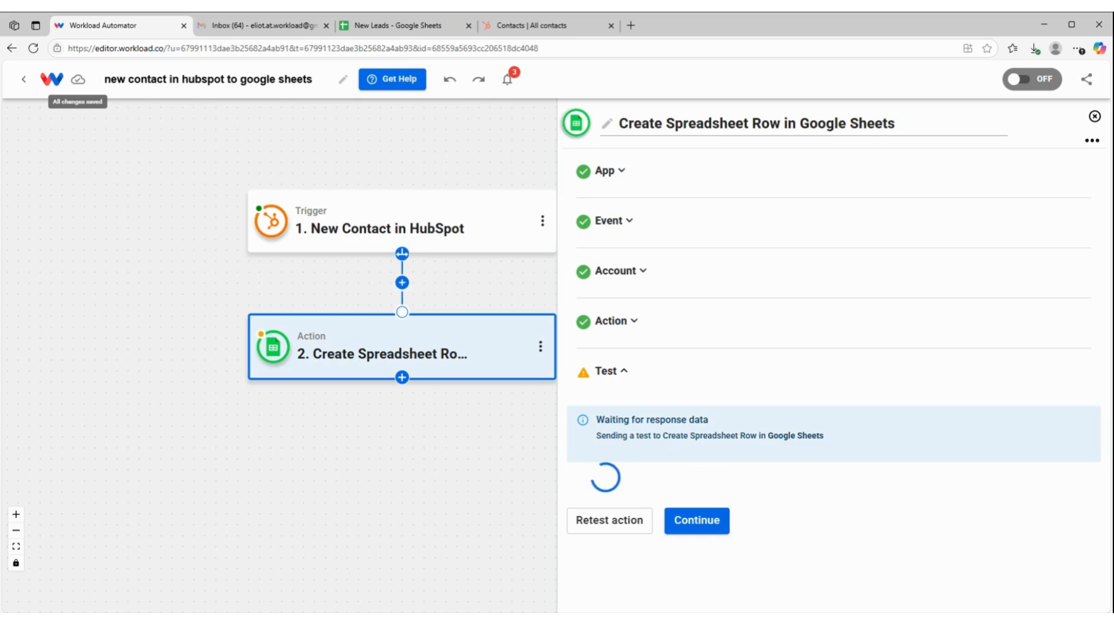
scroll(742, 542, "down", 2)
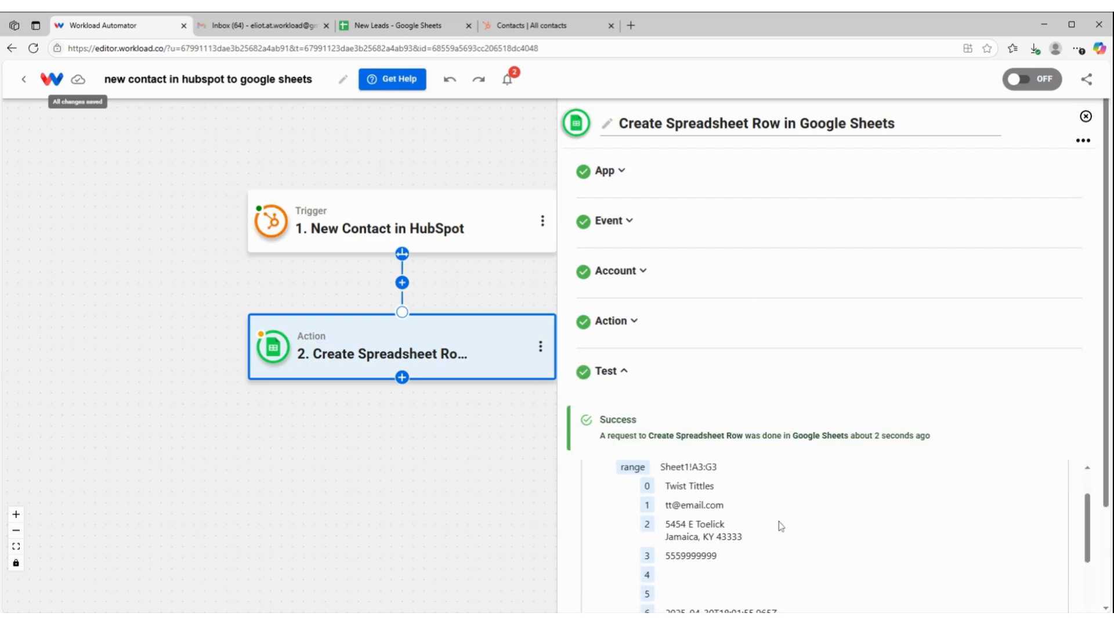
scroll(780, 525, "down", 1)
scroll(781, 525, "up", 2)
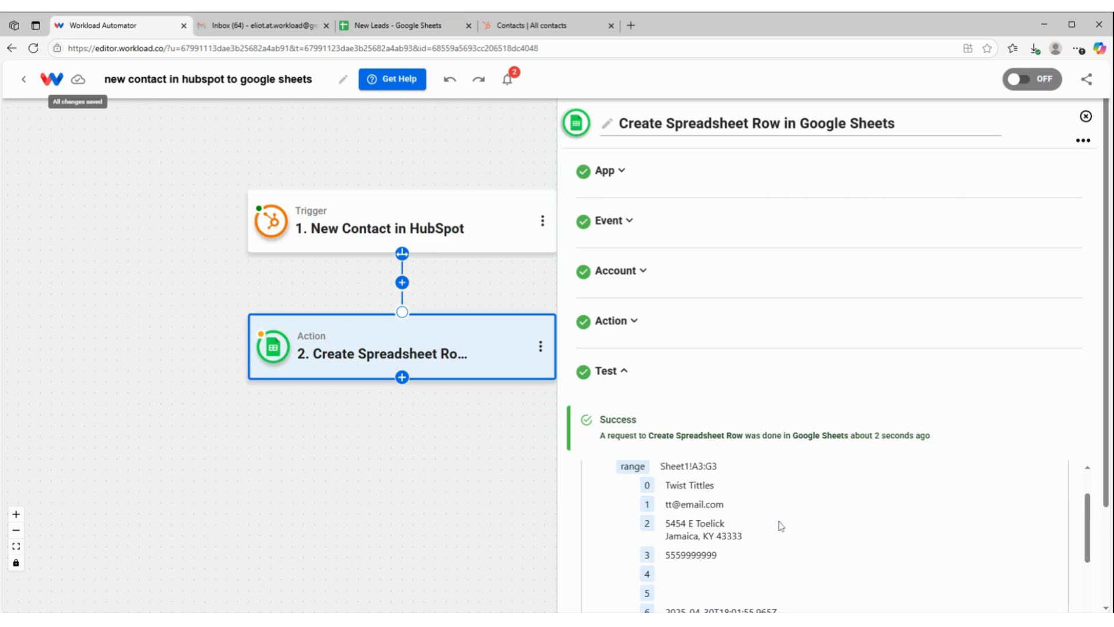
scroll(779, 525, "down", 4)
scroll(778, 525, "up", 3)
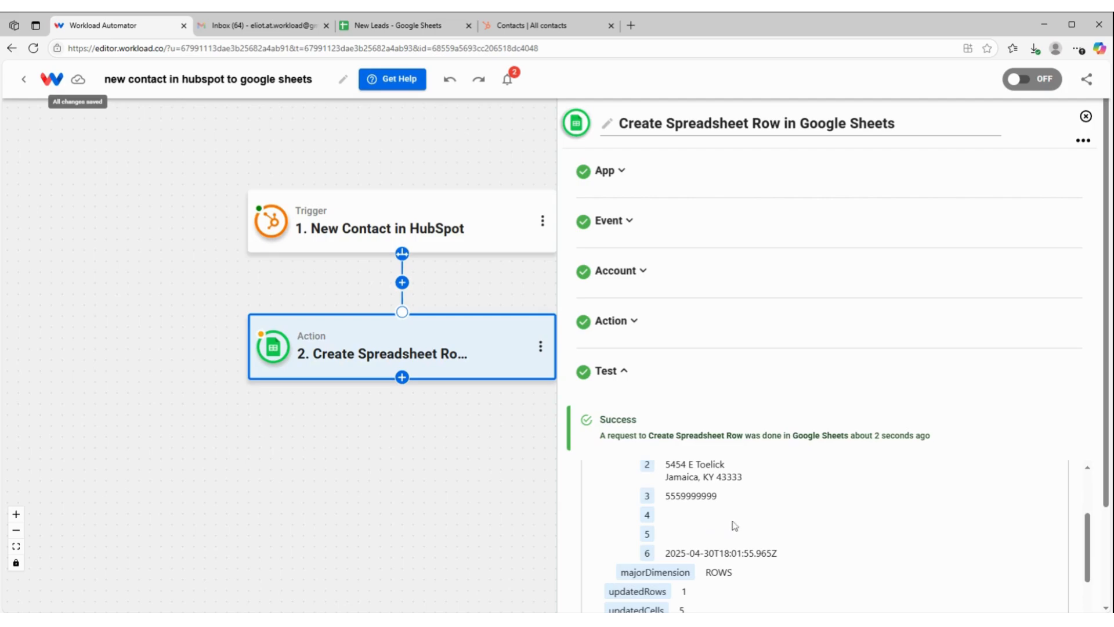
scroll(841, 540, "up", 3)
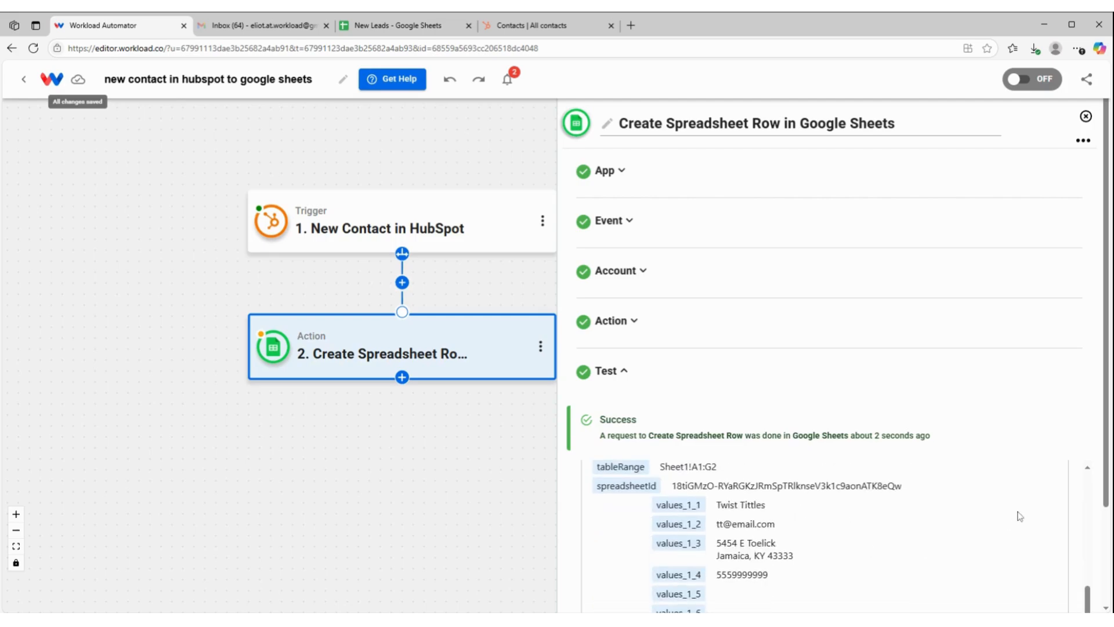
scroll(1020, 515, "down", 2)
left_click(696, 586)
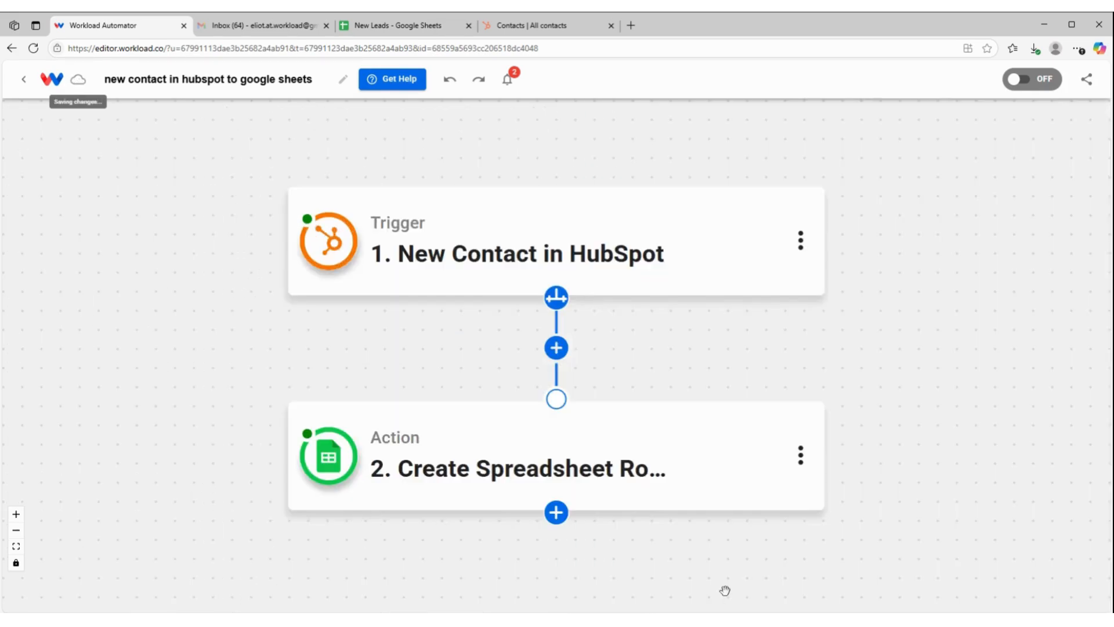
Switch to the New Leads spreadsheet in Google Sheets and check the row added by the test.
left_click(389, 25)
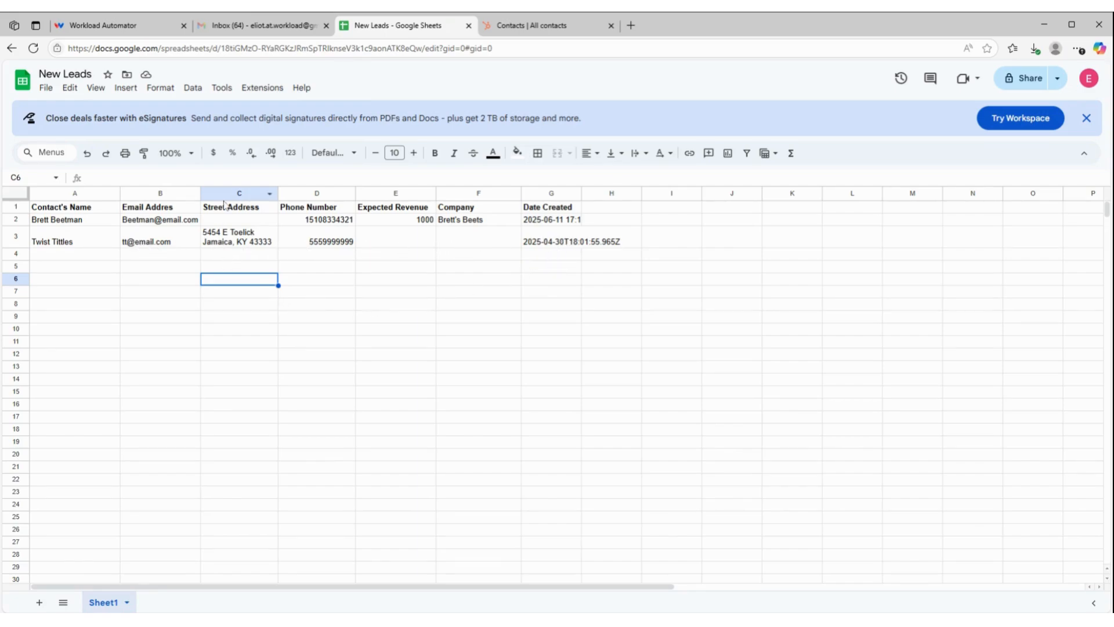
Switch back to Workload Automator and activate the "new contact in hubspot to google sheets" workflow.
left_click(94, 29)
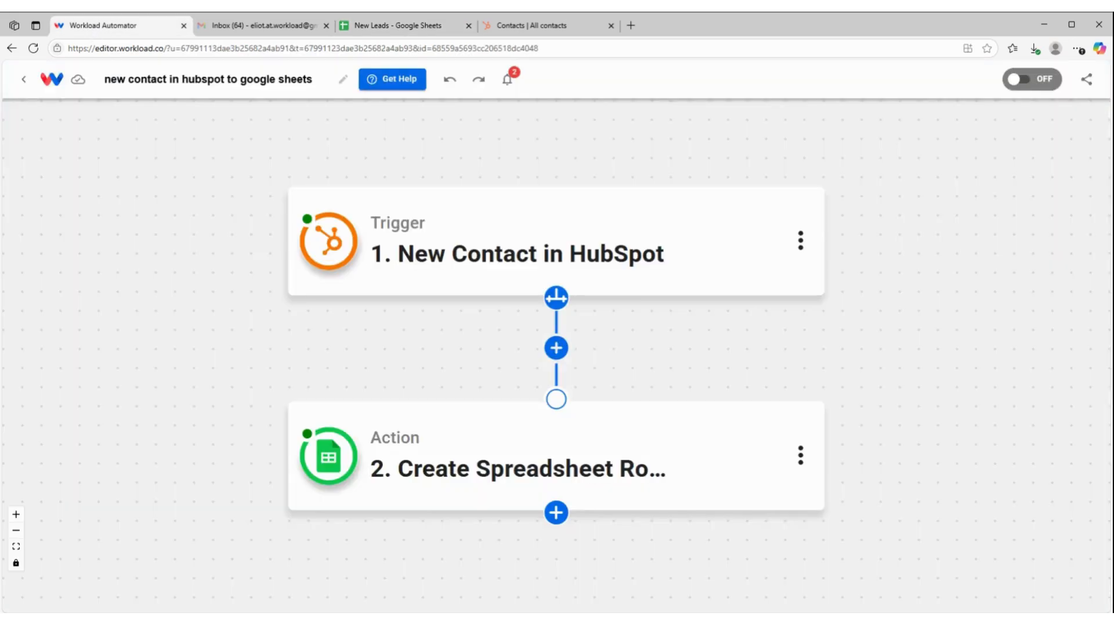
mouse_move(361, 266)
mouse_move(324, 447)
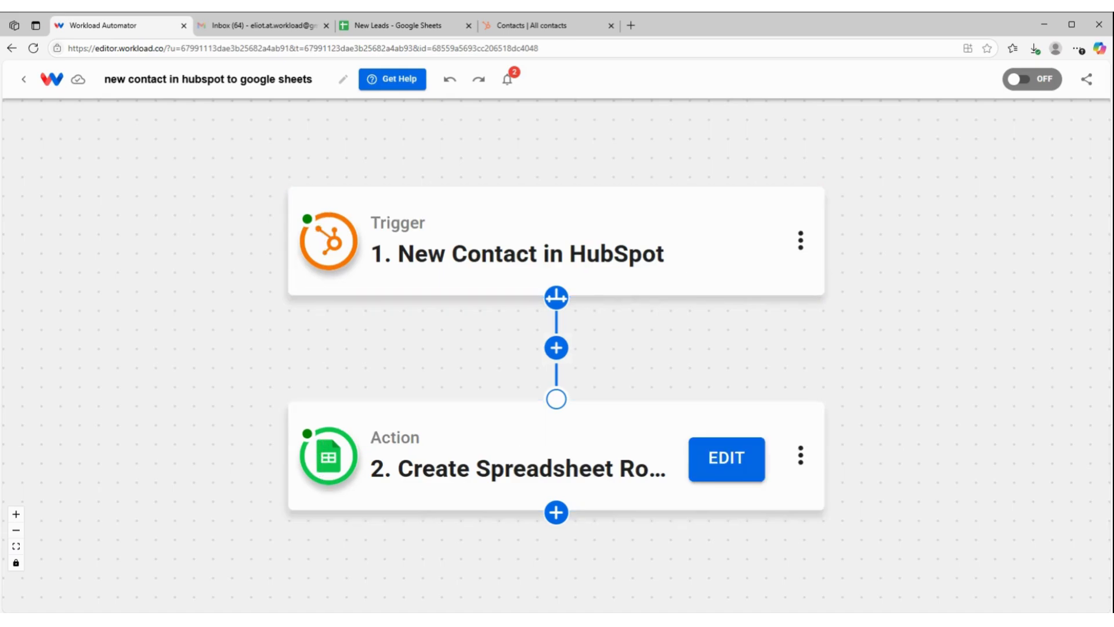
left_click(1028, 84)
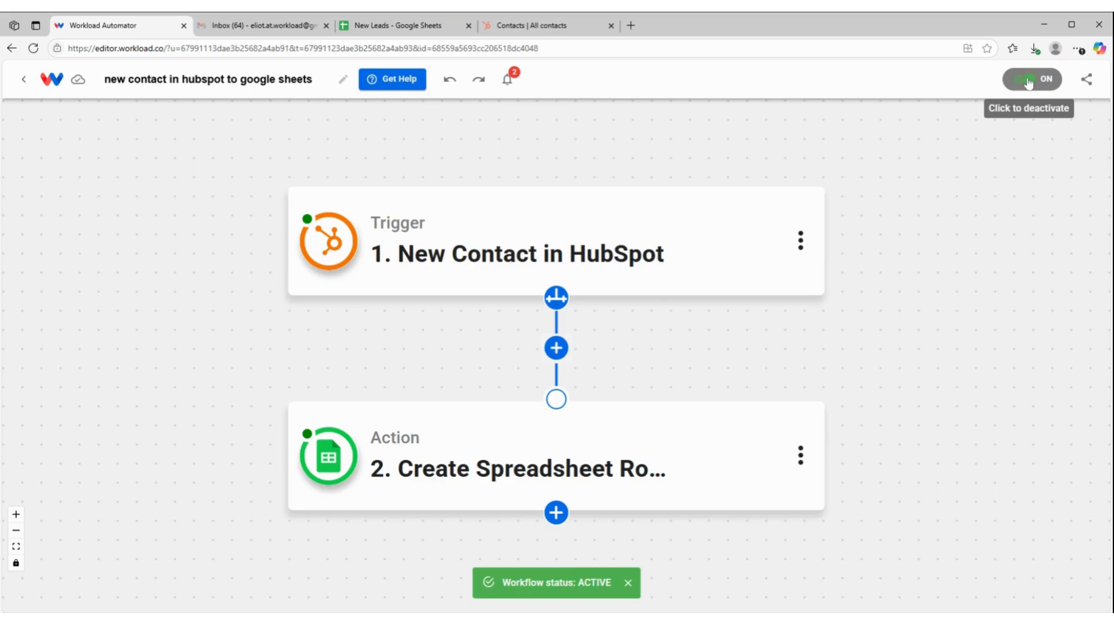